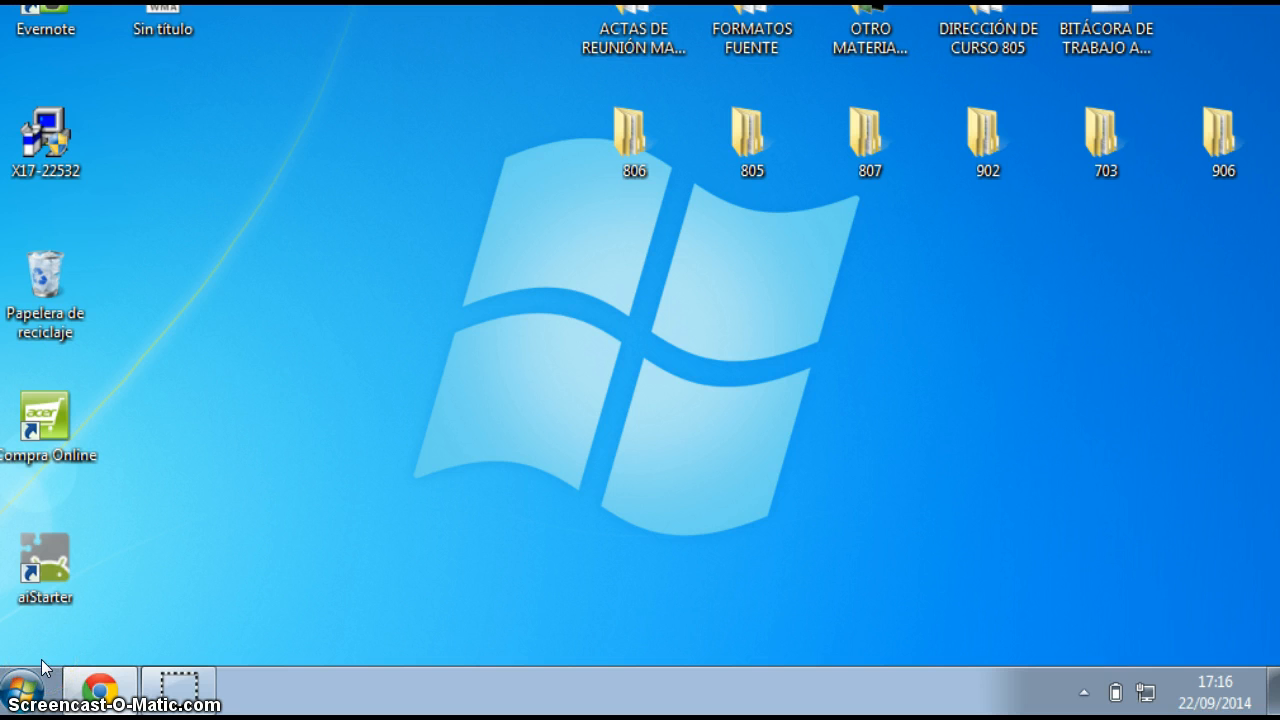
- Open WordPad from the Windows accessories
left_click(23, 688)
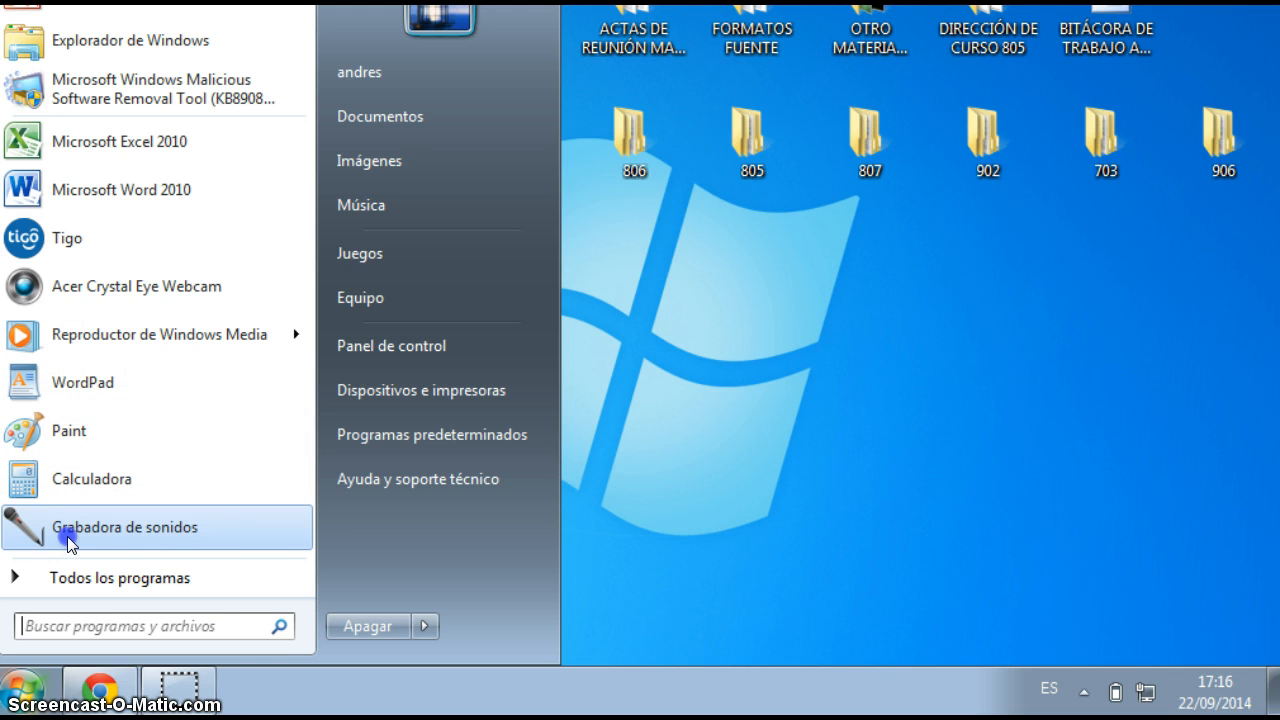
left_click(60, 577)
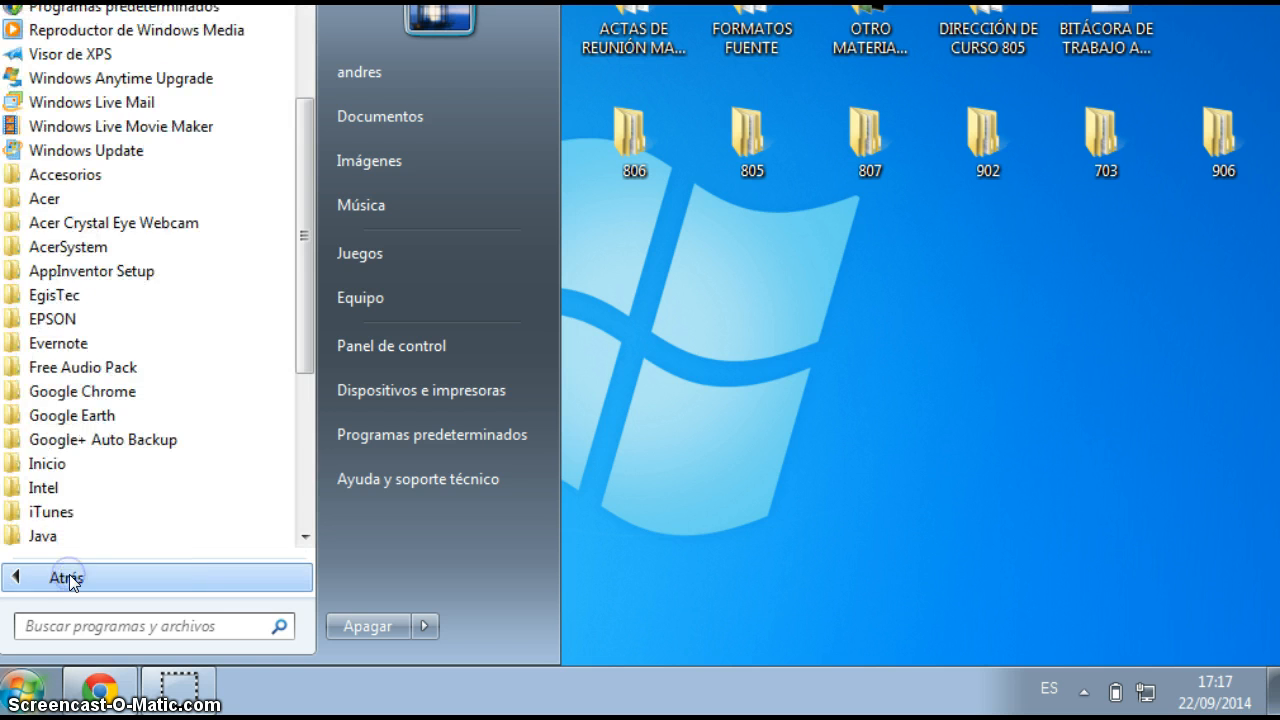
left_click(68, 248)
left_click(88, 176)
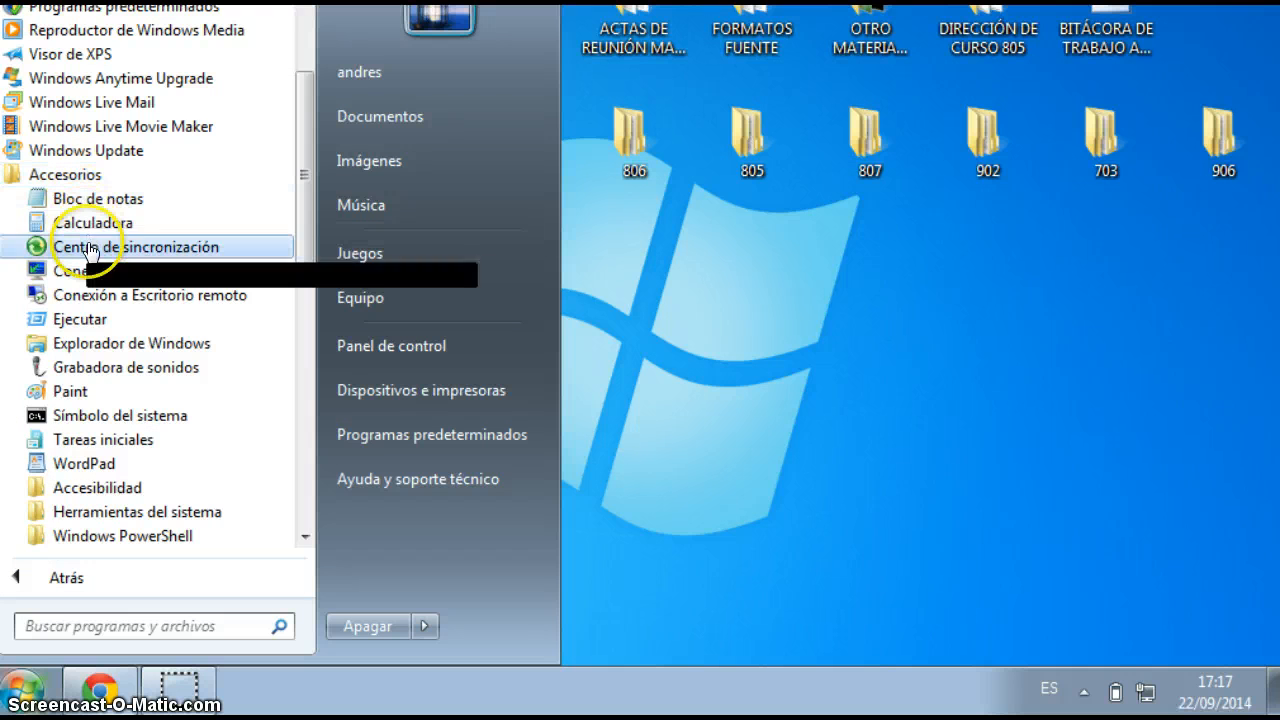
left_click(82, 460)
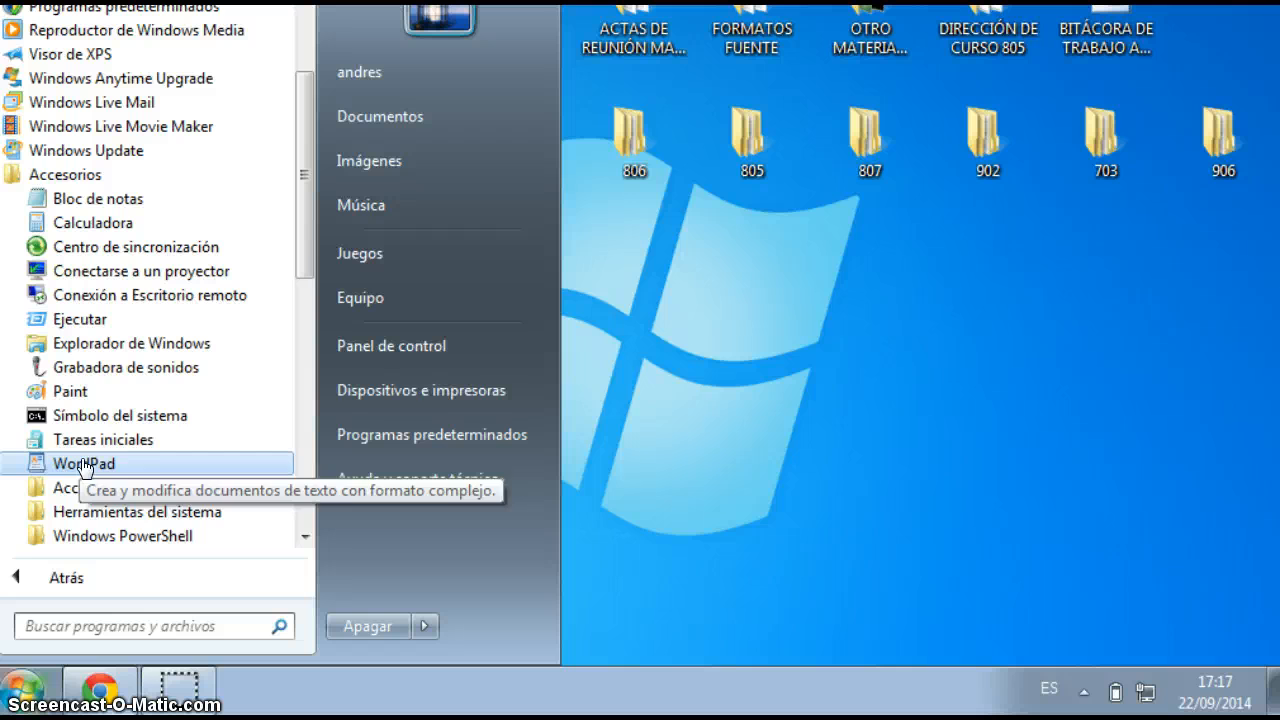
left_click(85, 405)
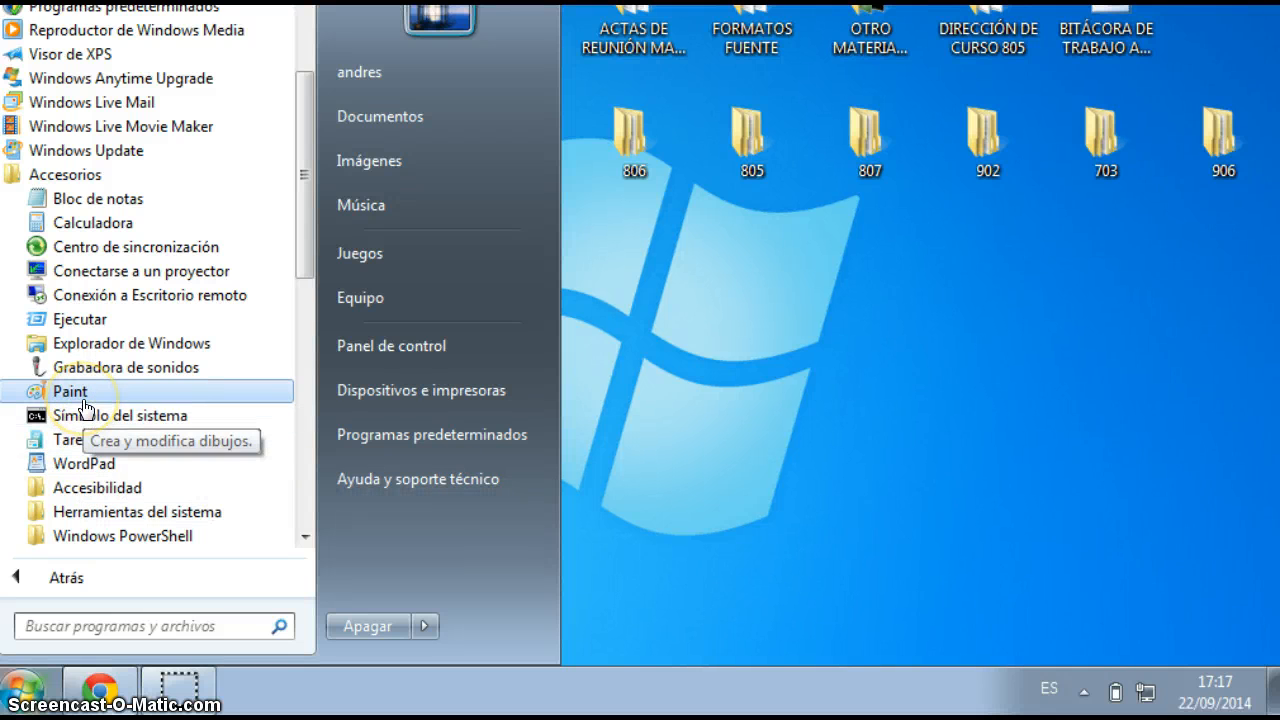
left_click(86, 462)
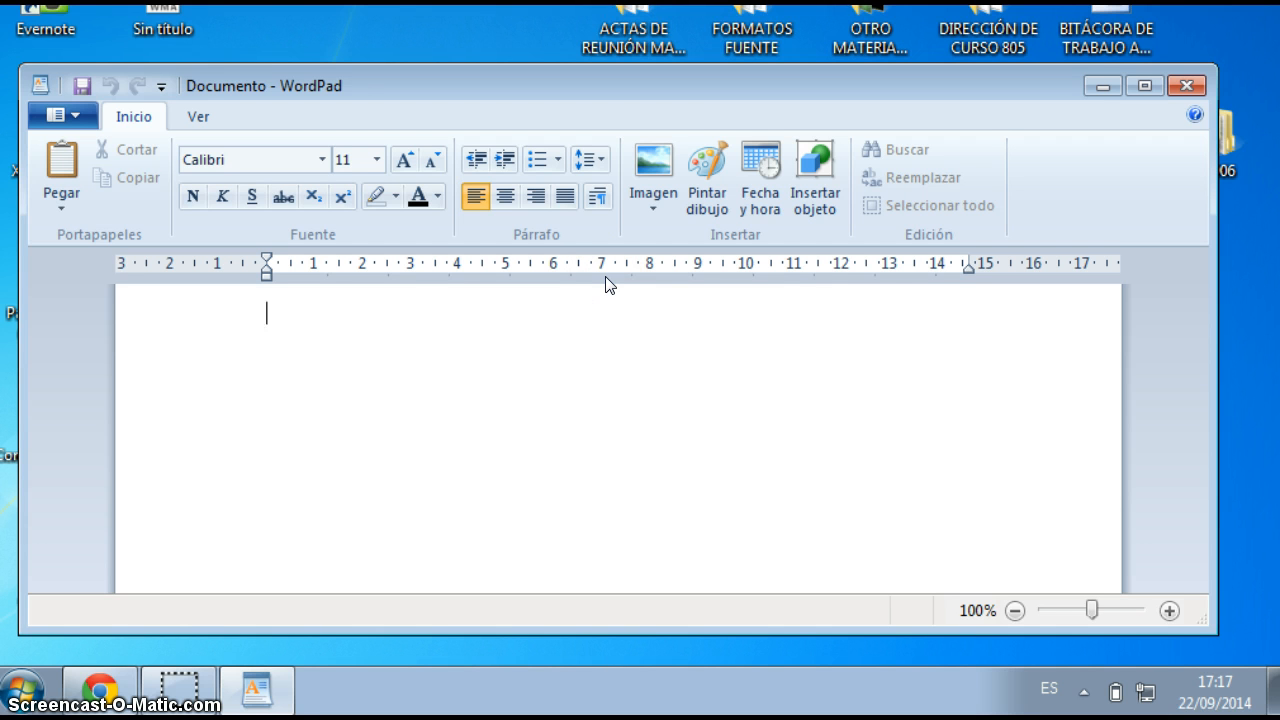
- Set the blank document's font to Arial and the font size to 12
left_click(323, 162)
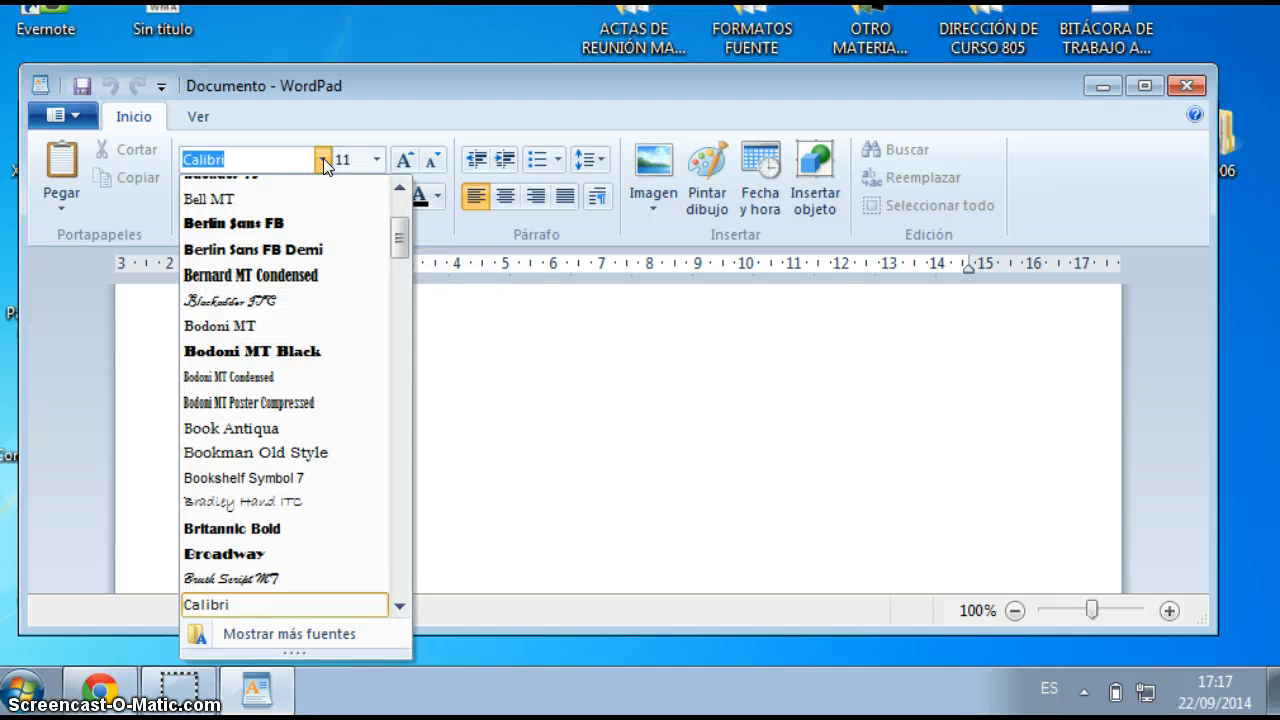
scroll(405, 232, "up", 1)
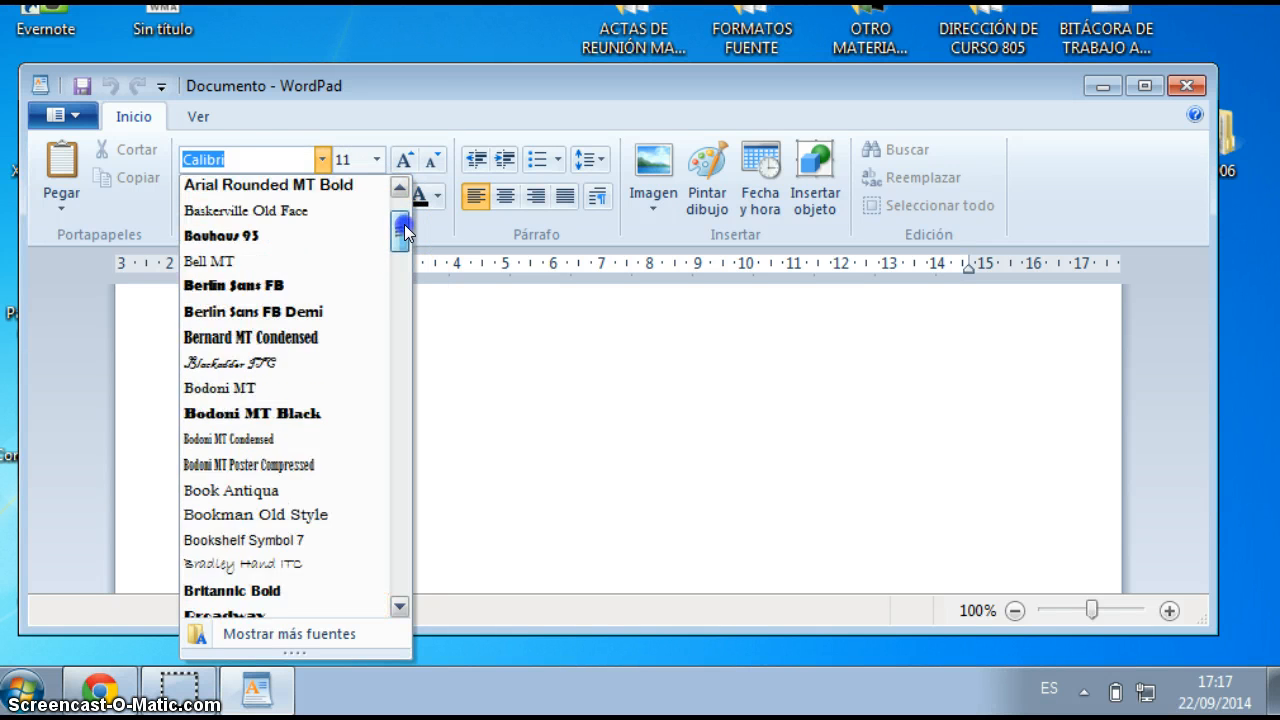
left_click_drag(405, 232, 405, 225)
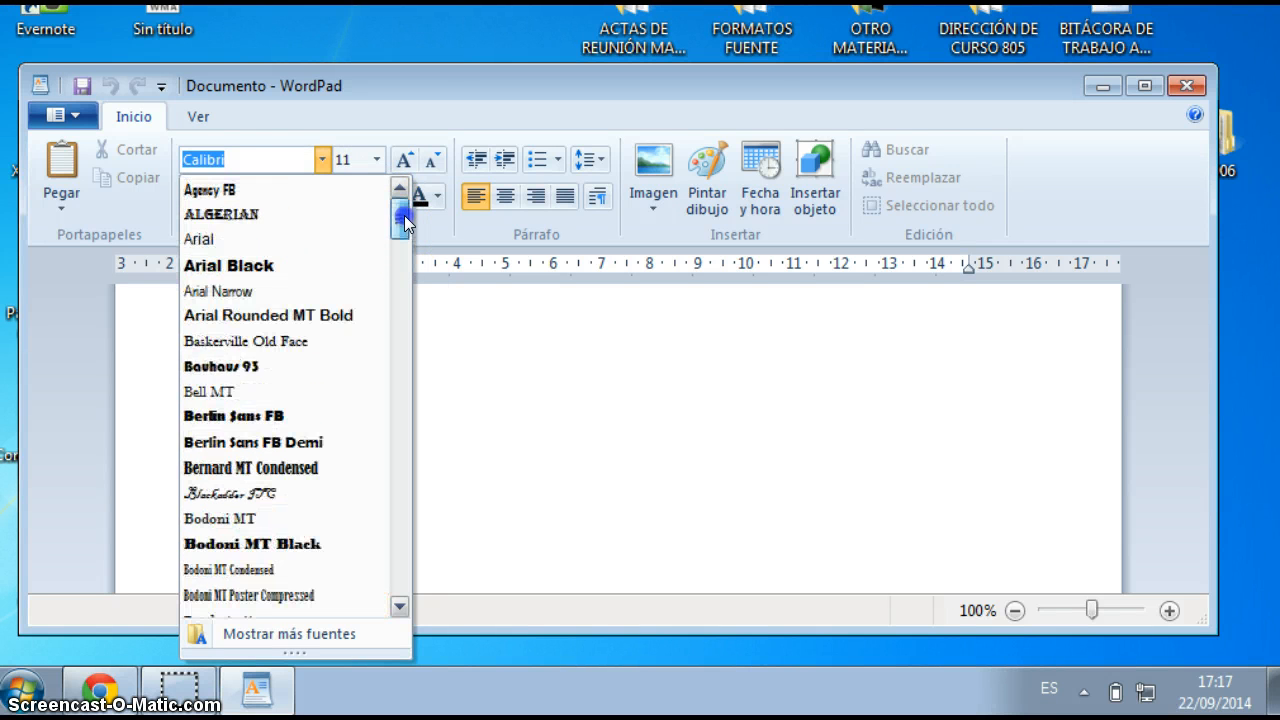
left_click(338, 238)
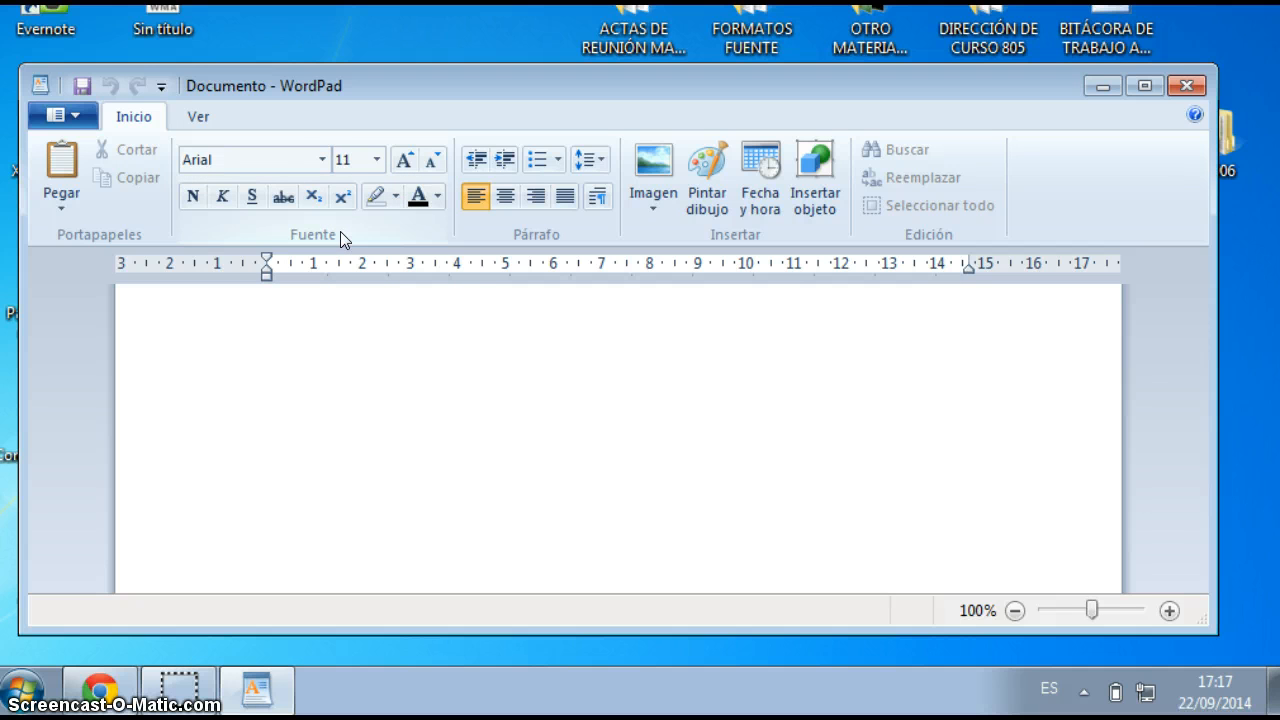
left_click(322, 159)
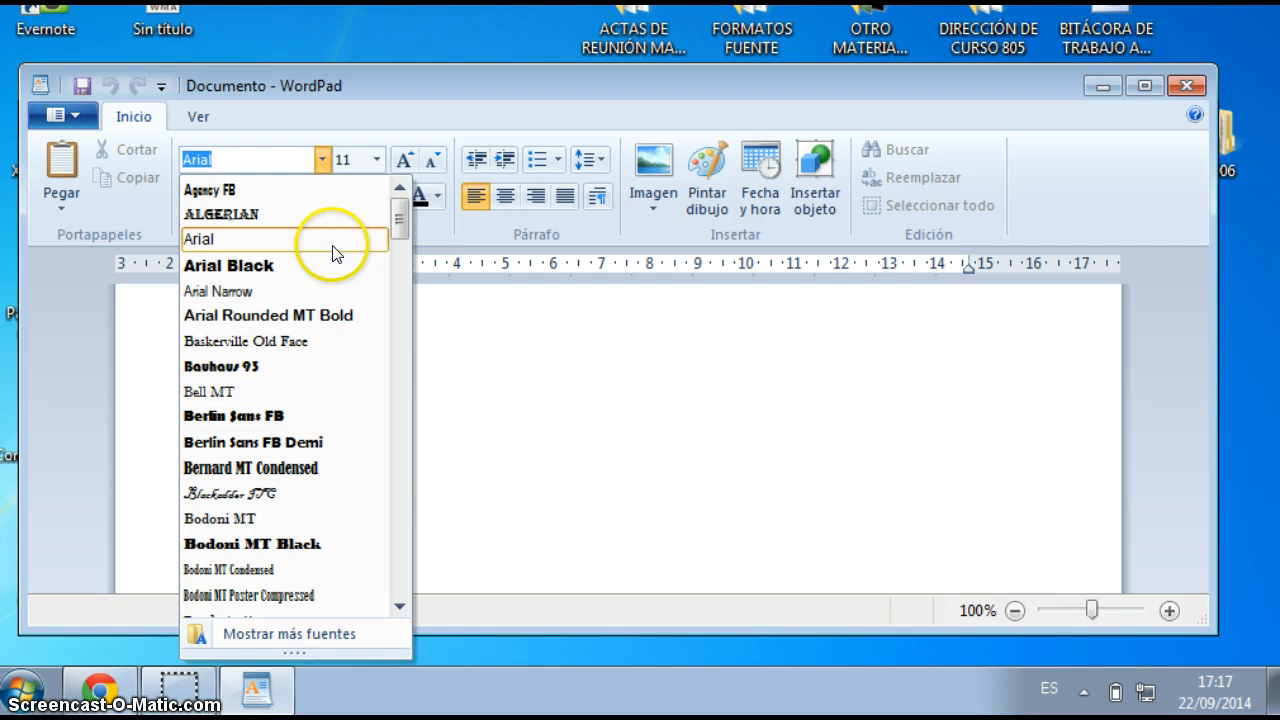
left_click(267, 240)
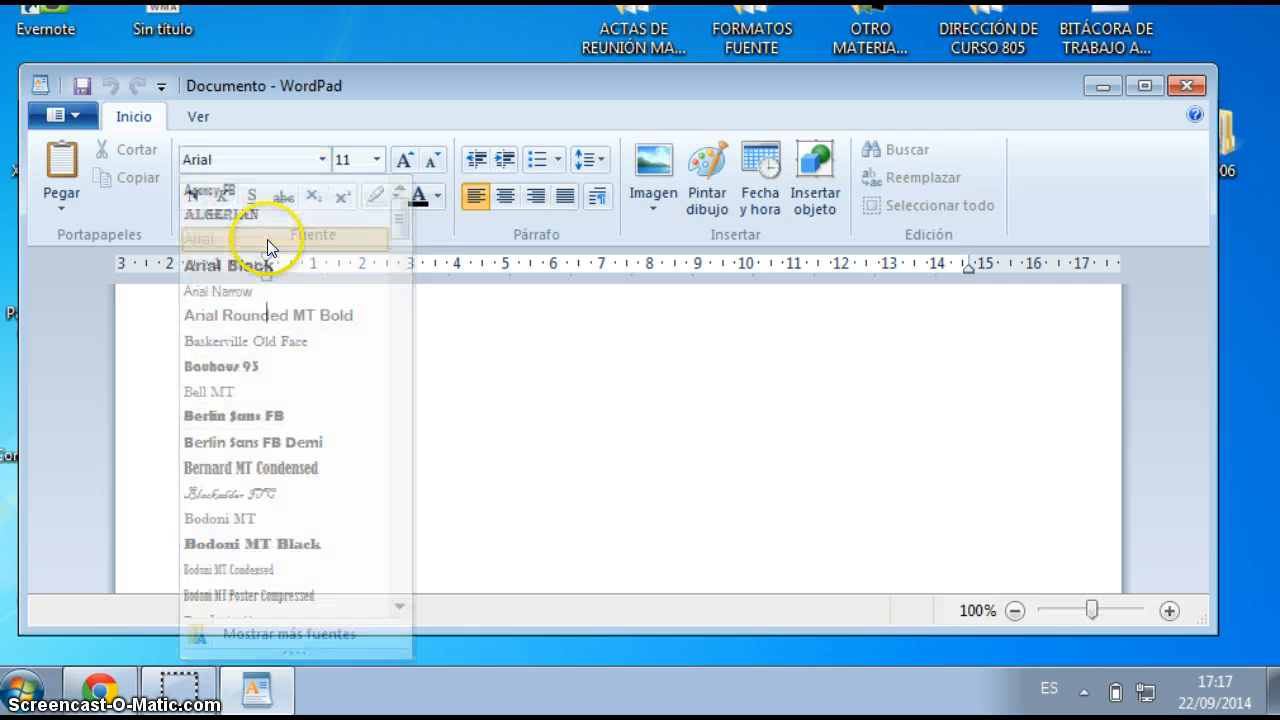
left_click(378, 158)
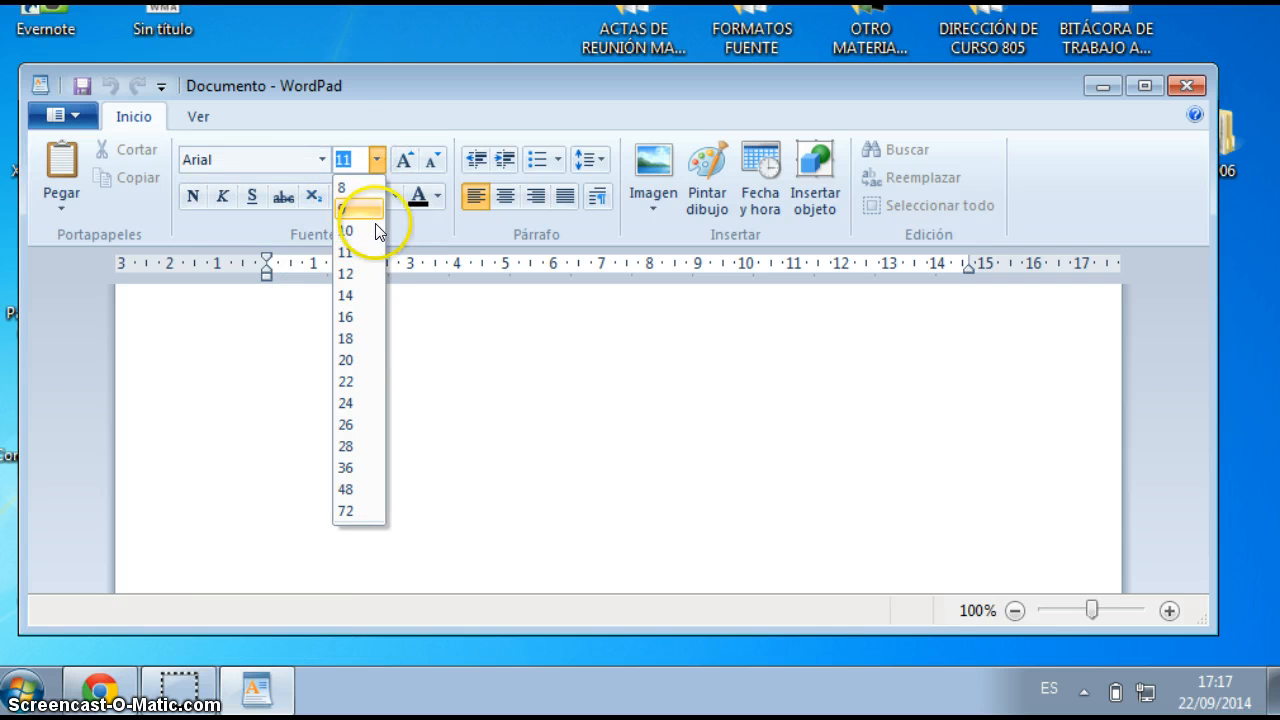
left_click(364, 270)
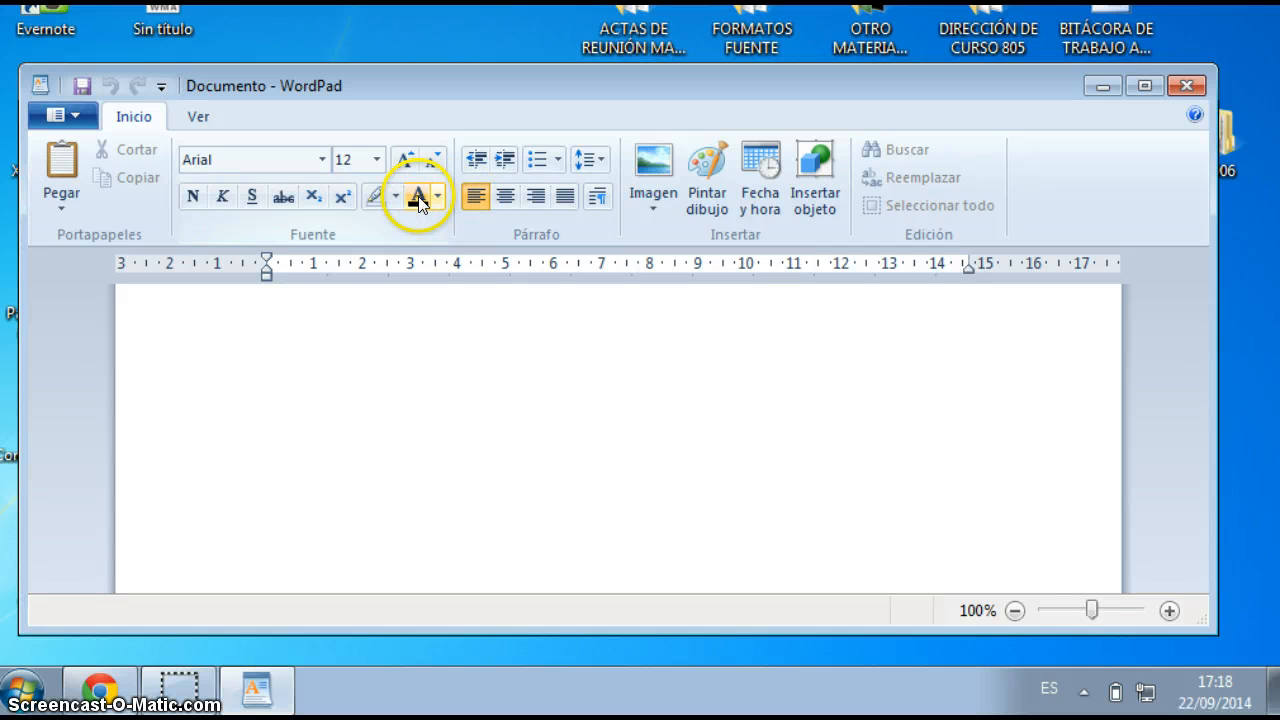
left_click(437, 197)
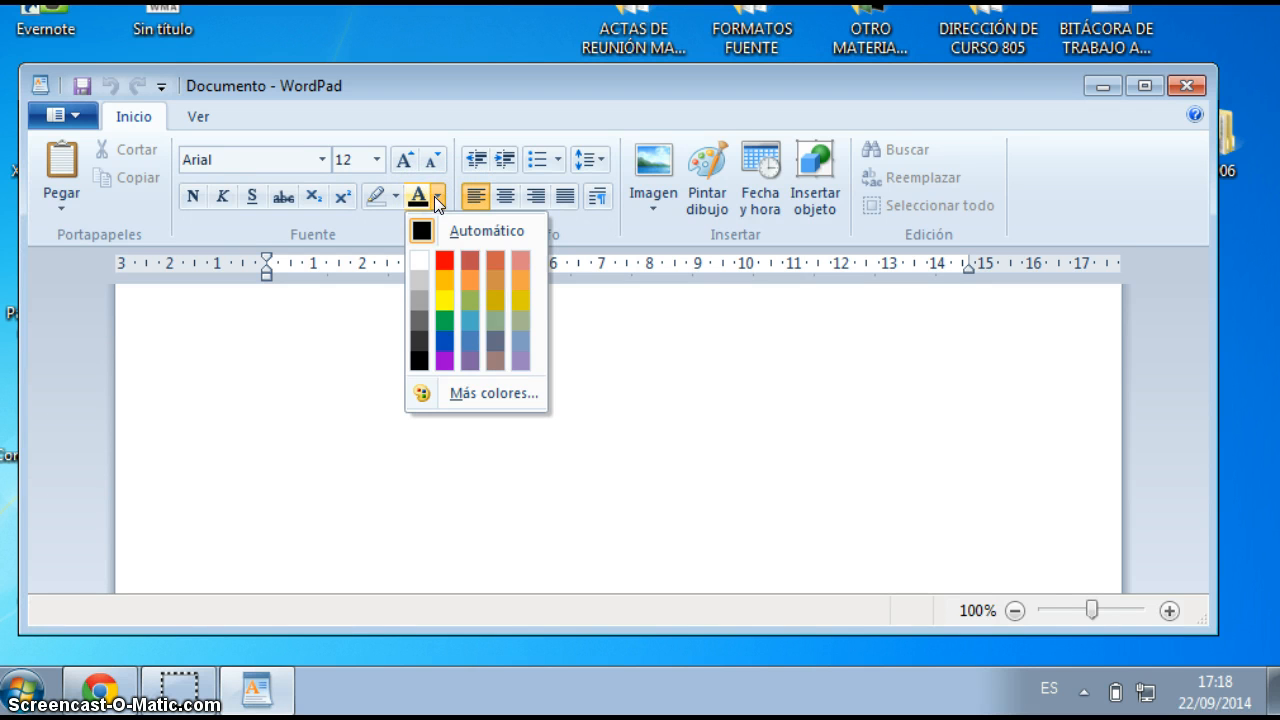
left_click(420, 199)
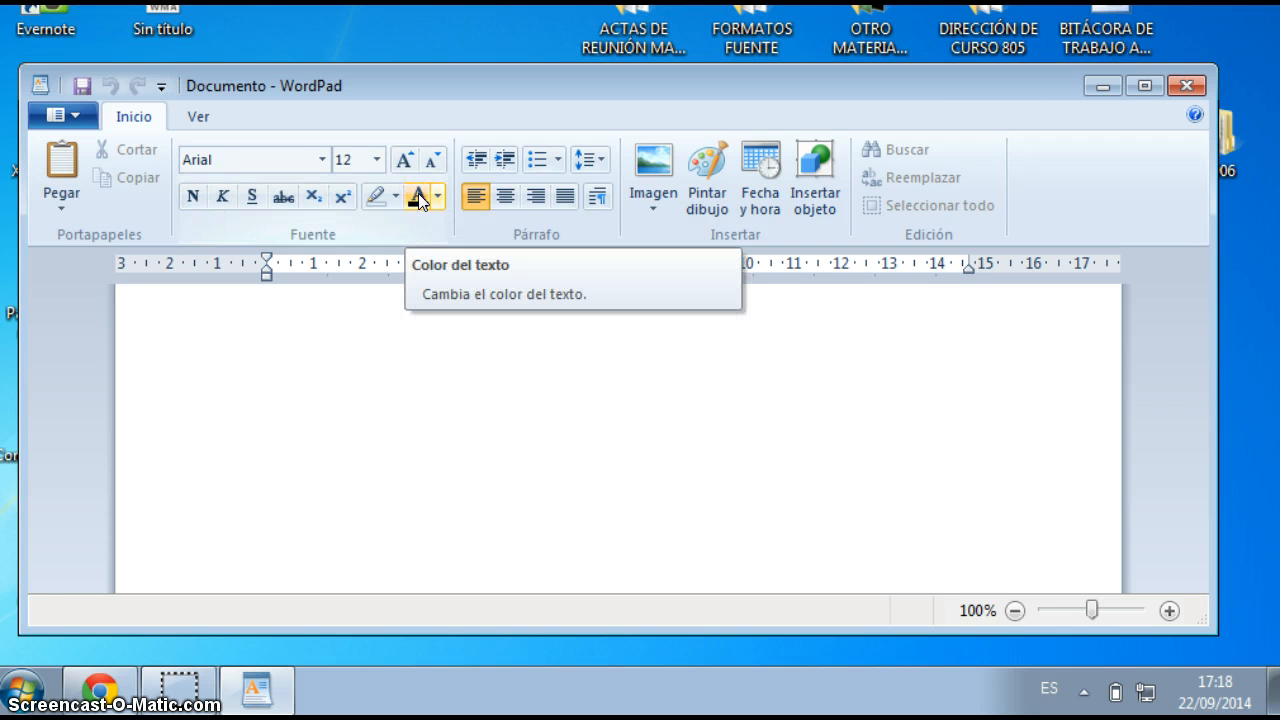
- Enter the centred title HISTORIA DE LA COMPUTACION and paste the prepared body text below it
left_click(506, 198)
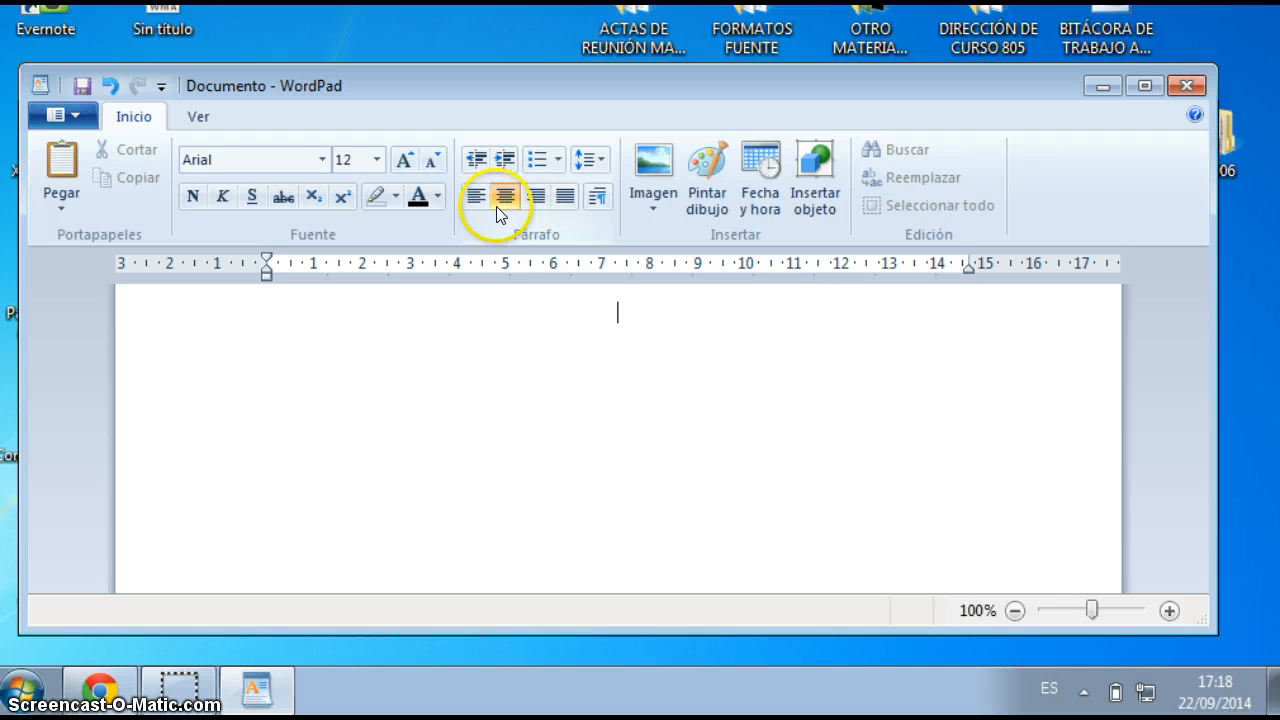
key("Caps_Lock")
type("HISTO")
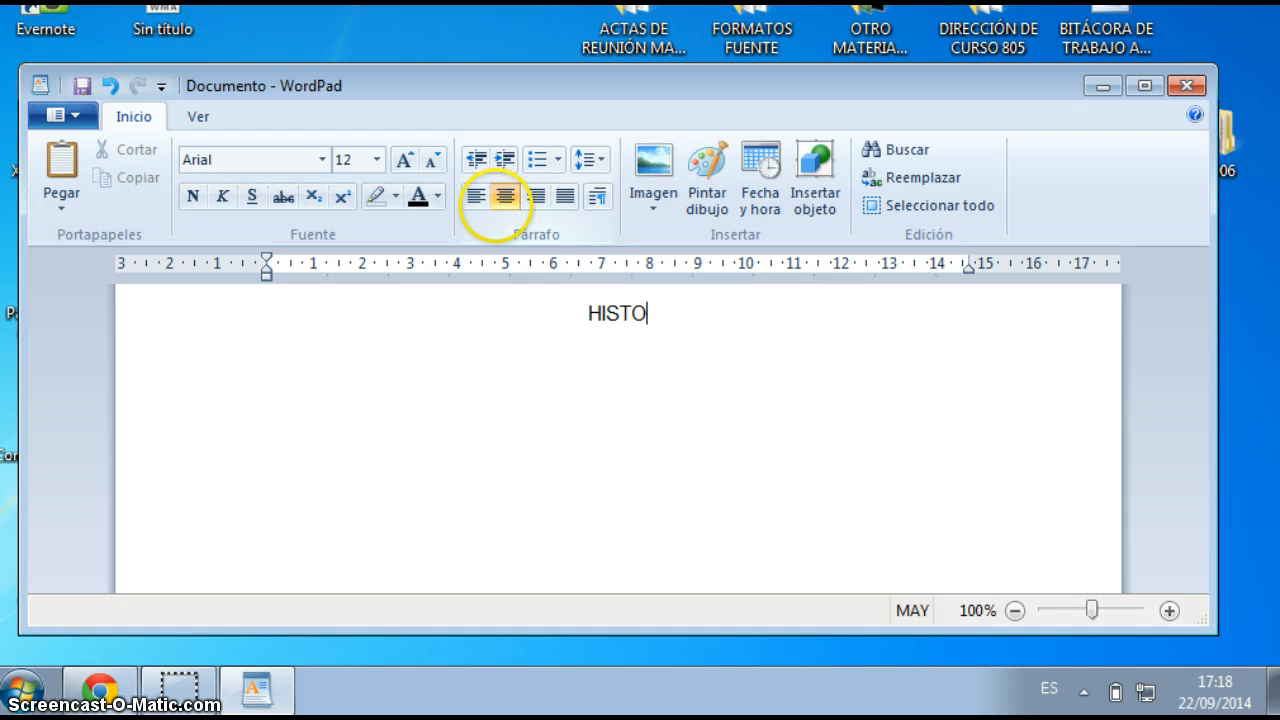
type("RIA DE LA C")
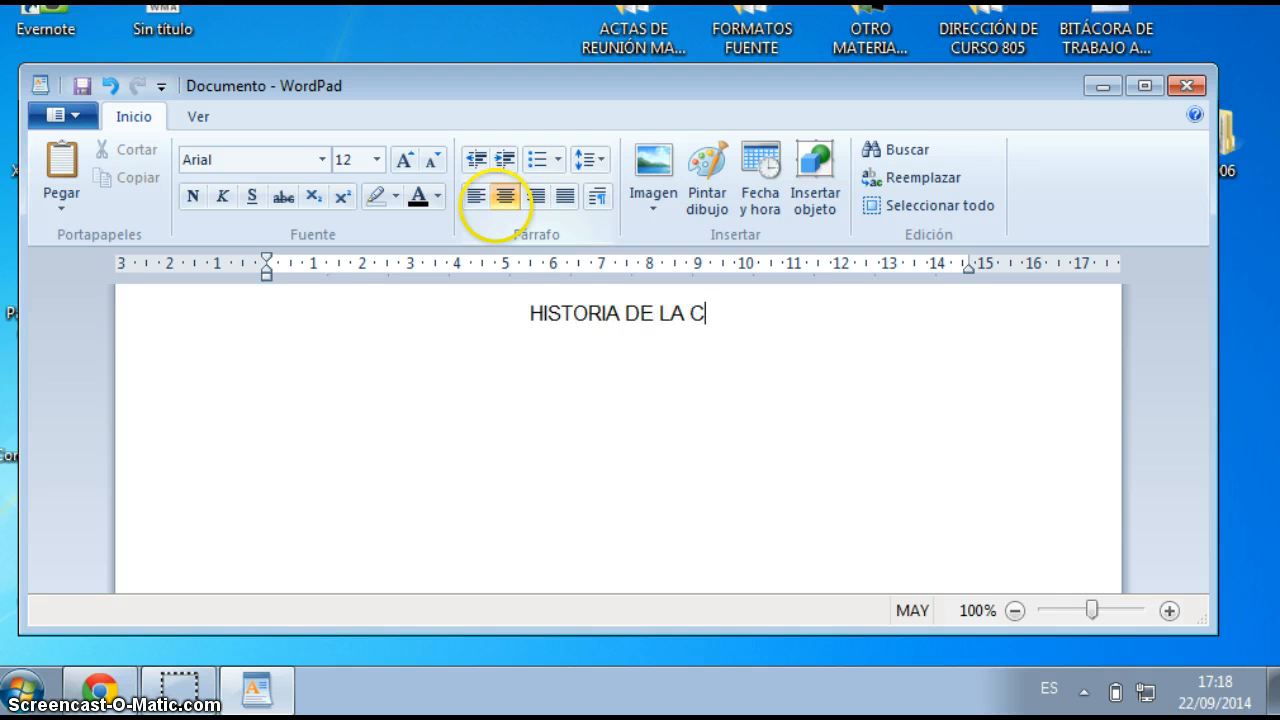
type("OMPUTACION")
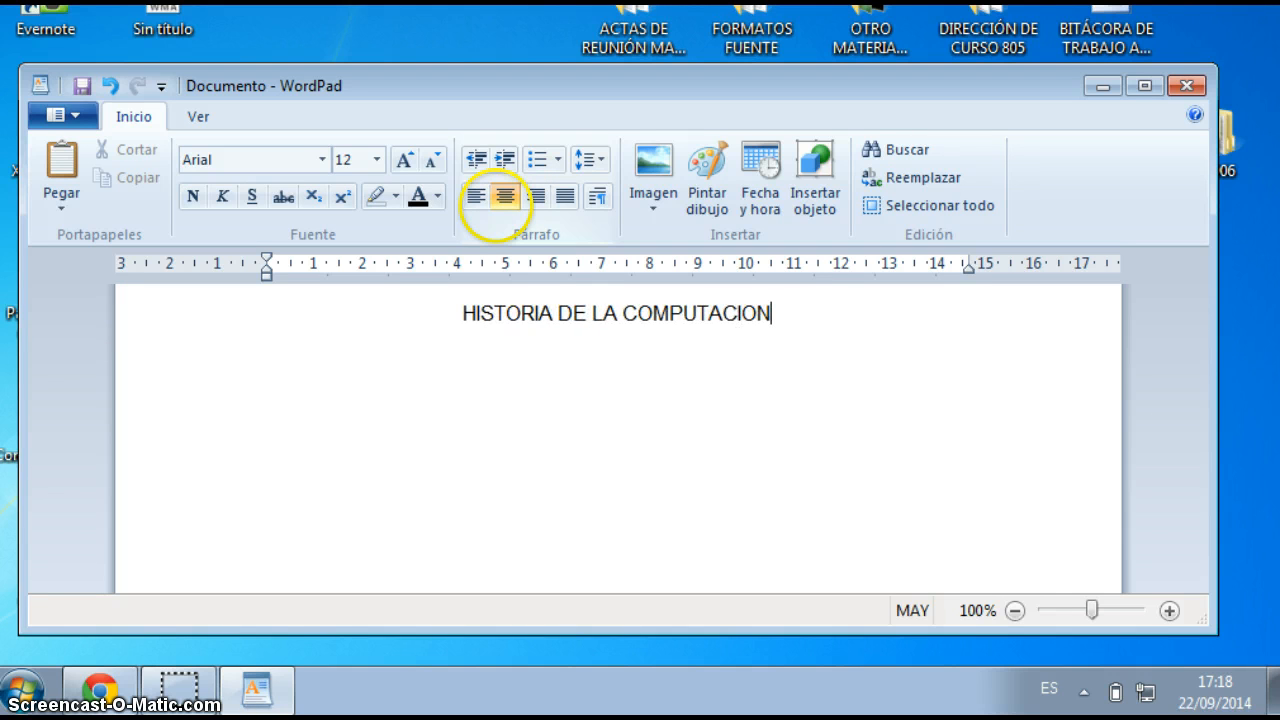
key("Return")
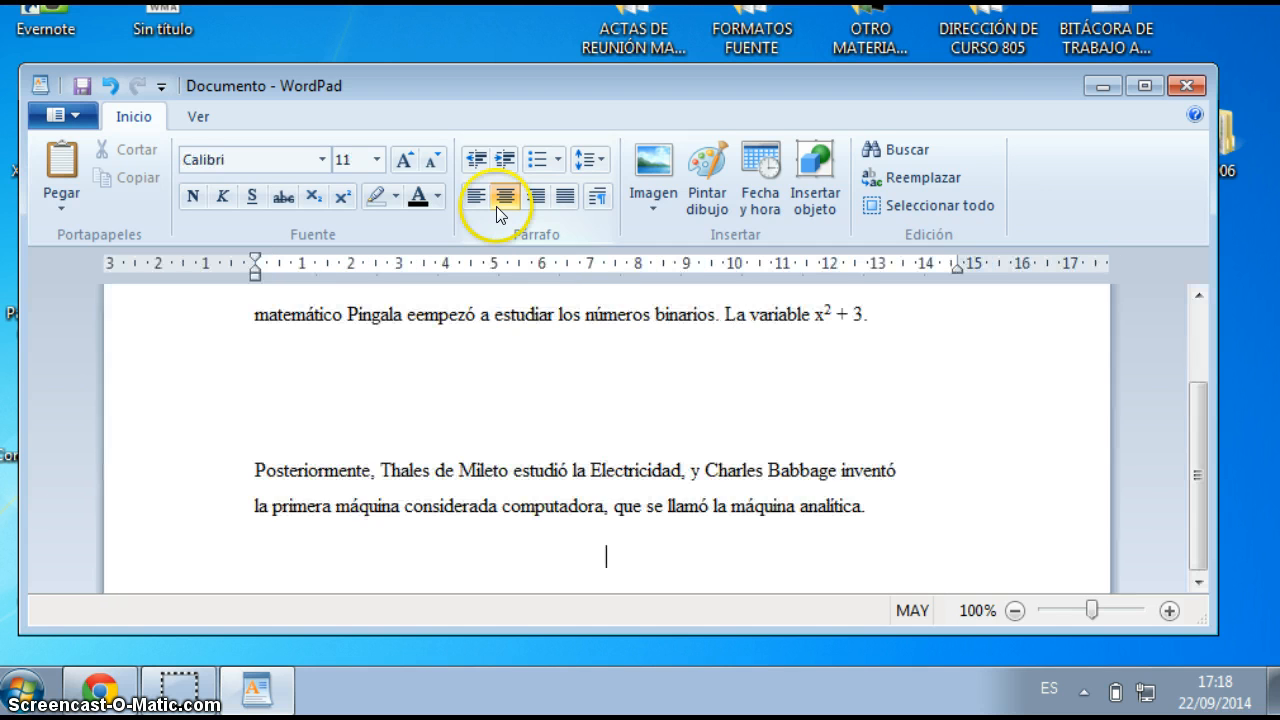
- Delete the surplus blank line between the two body paragraphs, after "La variable x² + 3."
left_click_drag(1192, 486, 1193, 442)
left_click(894, 384)
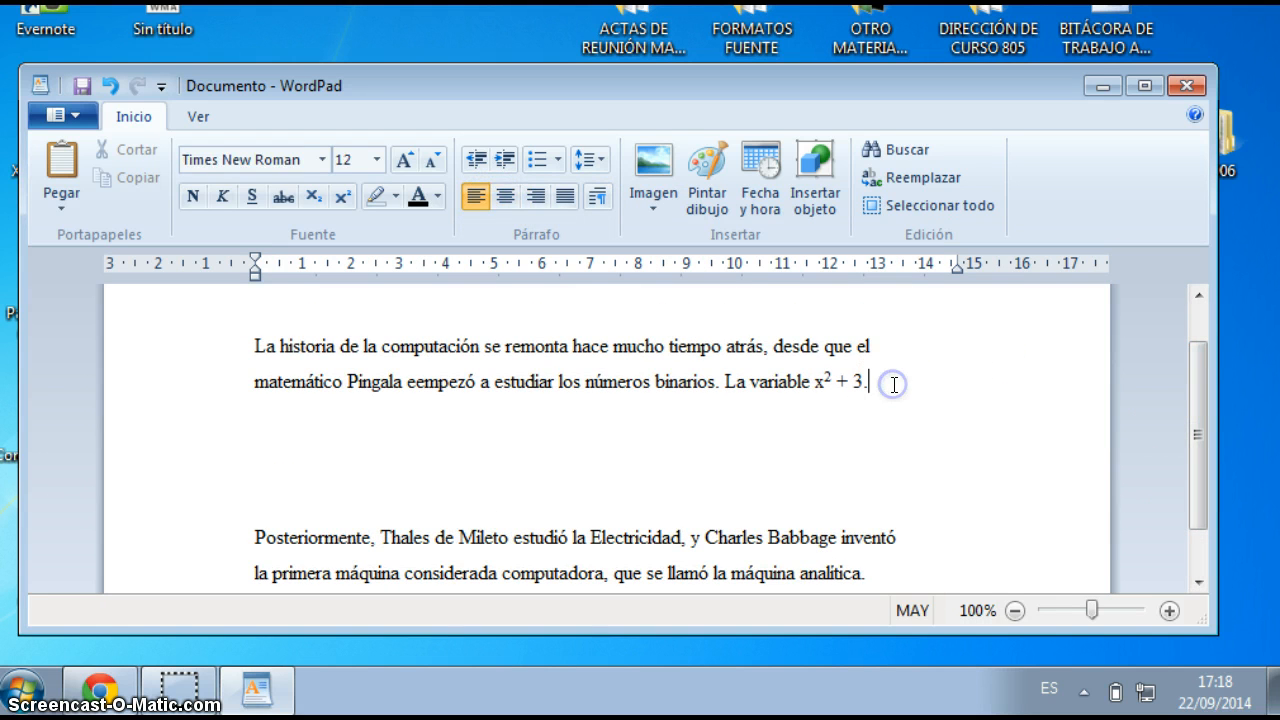
key("Delete")
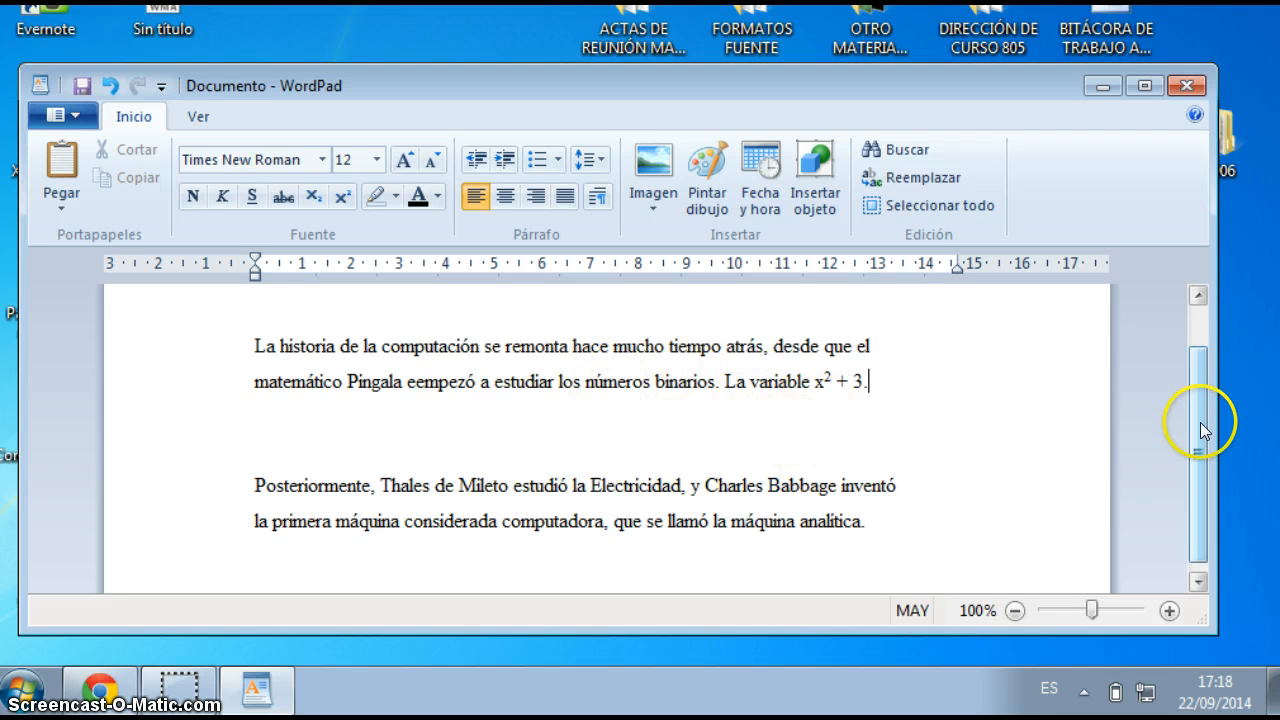
- Change the font of both body paragraphs to Arial
left_click_drag(1202, 430, 1201, 424)
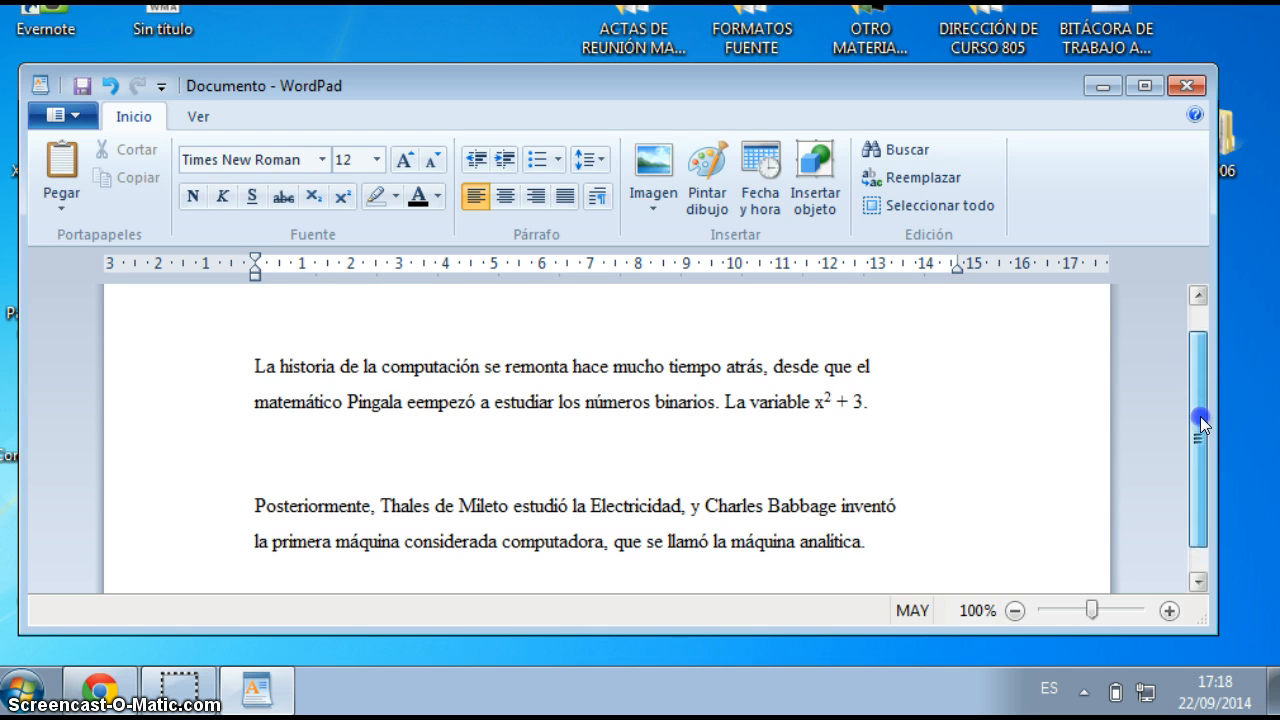
left_click_drag(886, 558, 265, 392)
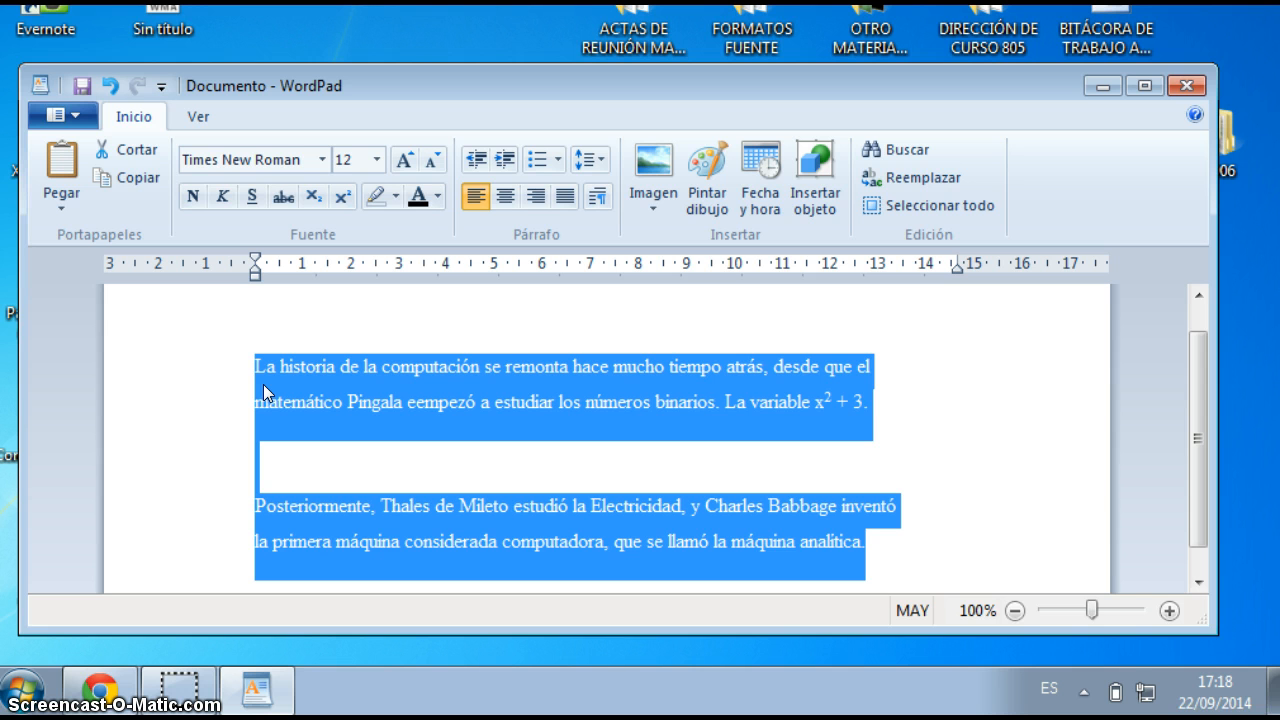
left_click(322, 160)
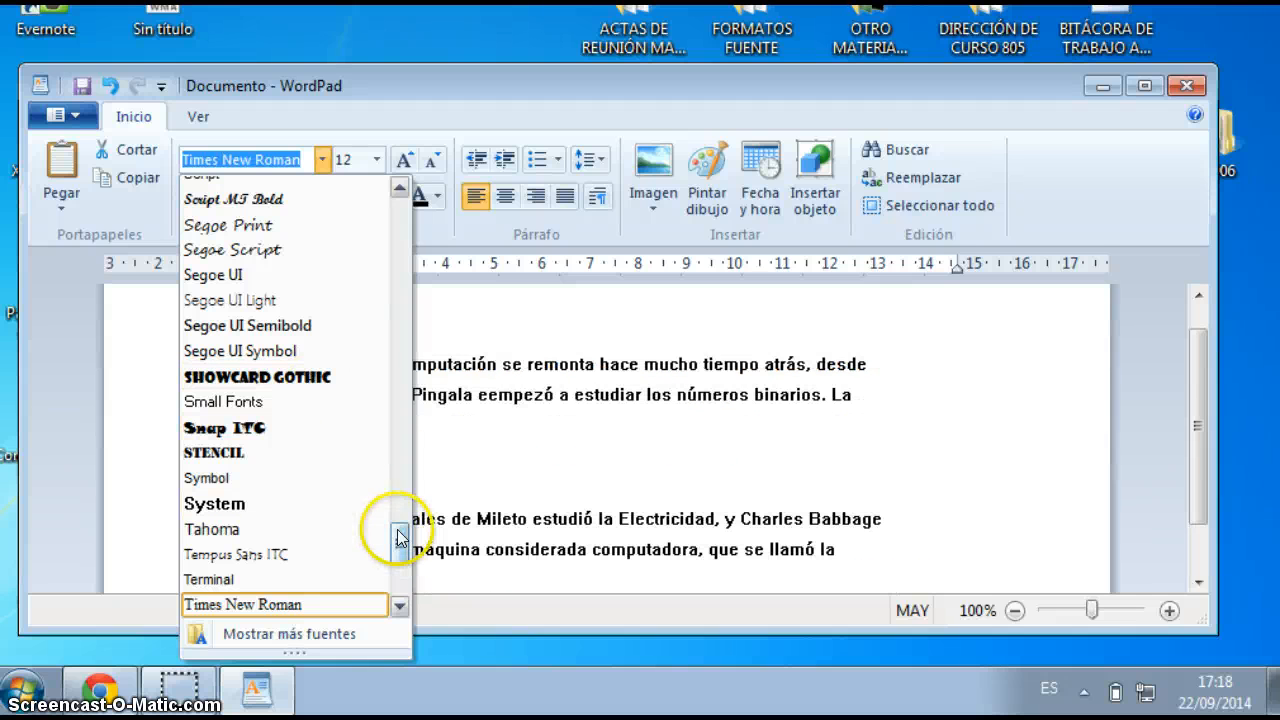
left_click_drag(398, 530, 398, 543)
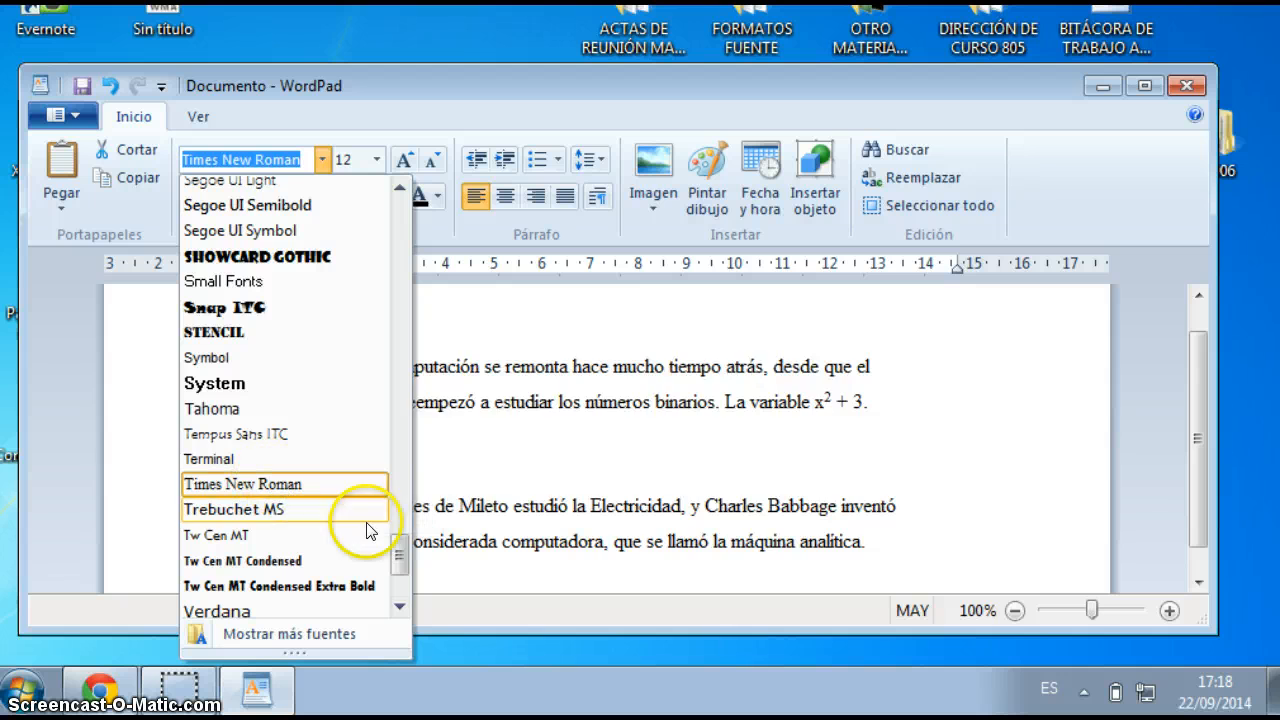
left_click_drag(404, 550, 392, 207)
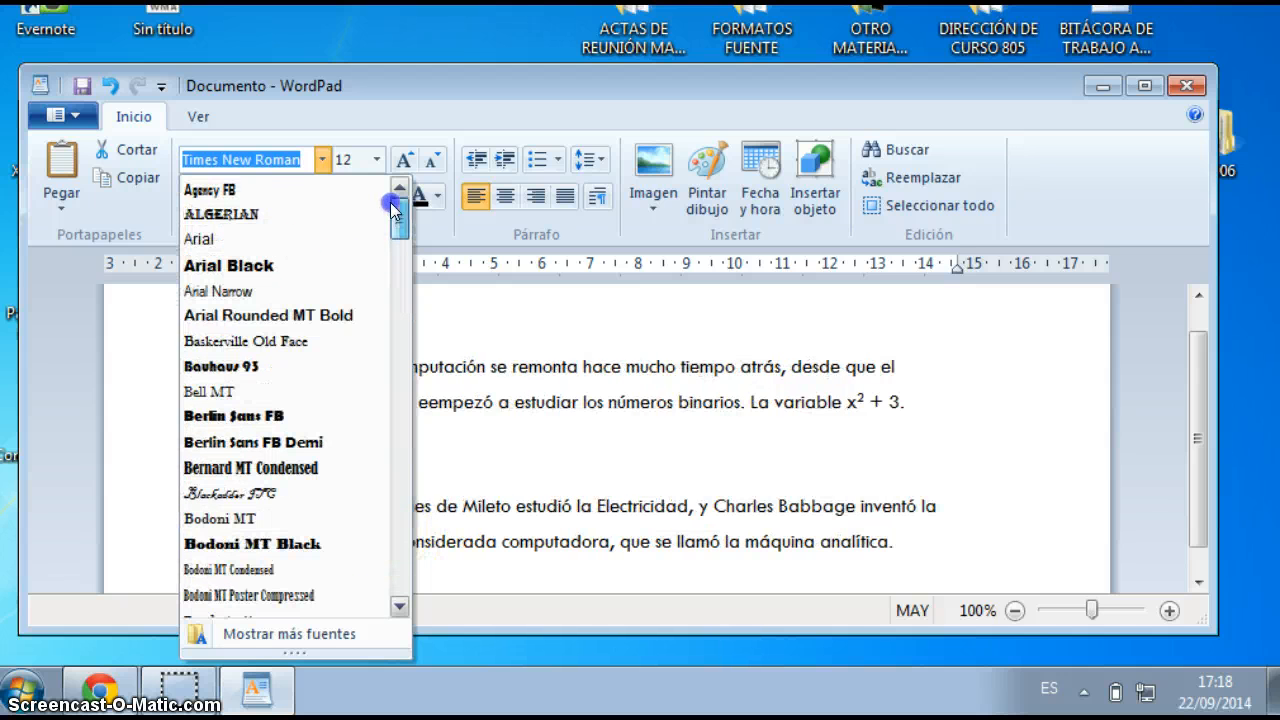
left_click(320, 237)
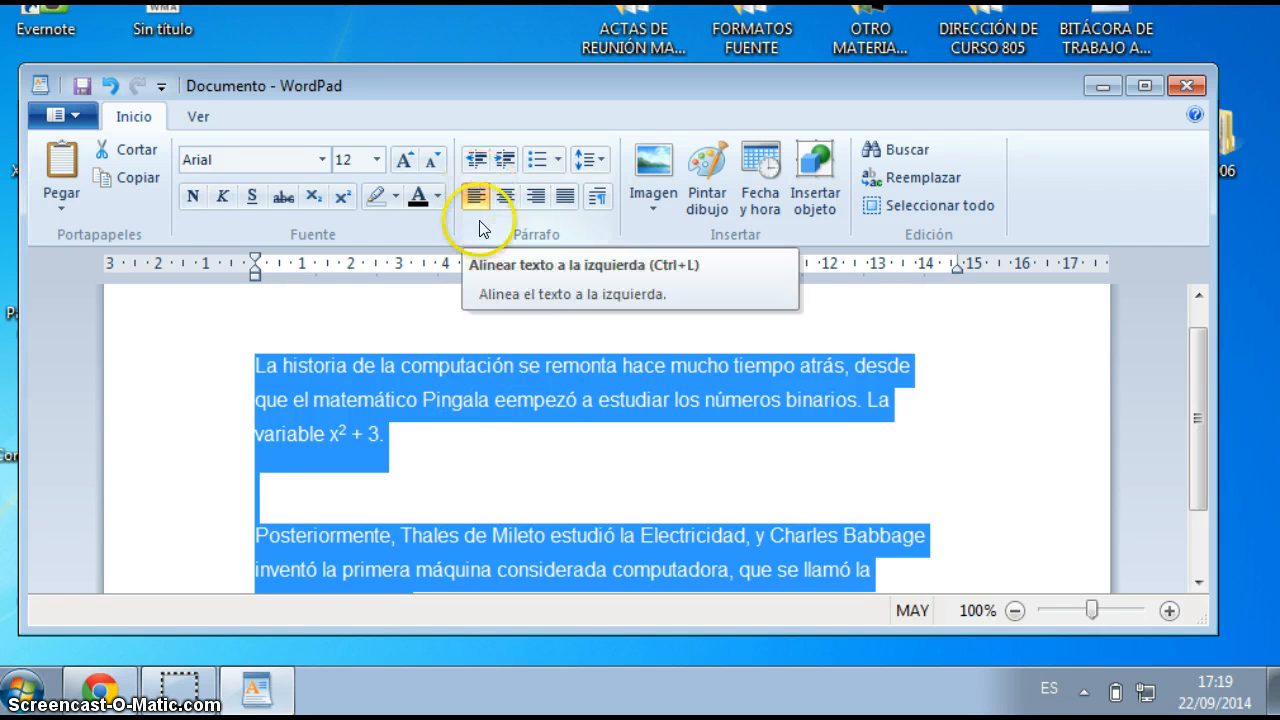
- Format the title HISTORIA DE LA COMPUTACION as bold and italic, trying underline on it and removing the underline again
left_click(545, 405)
left_click_drag(1195, 471, 1197, 424)
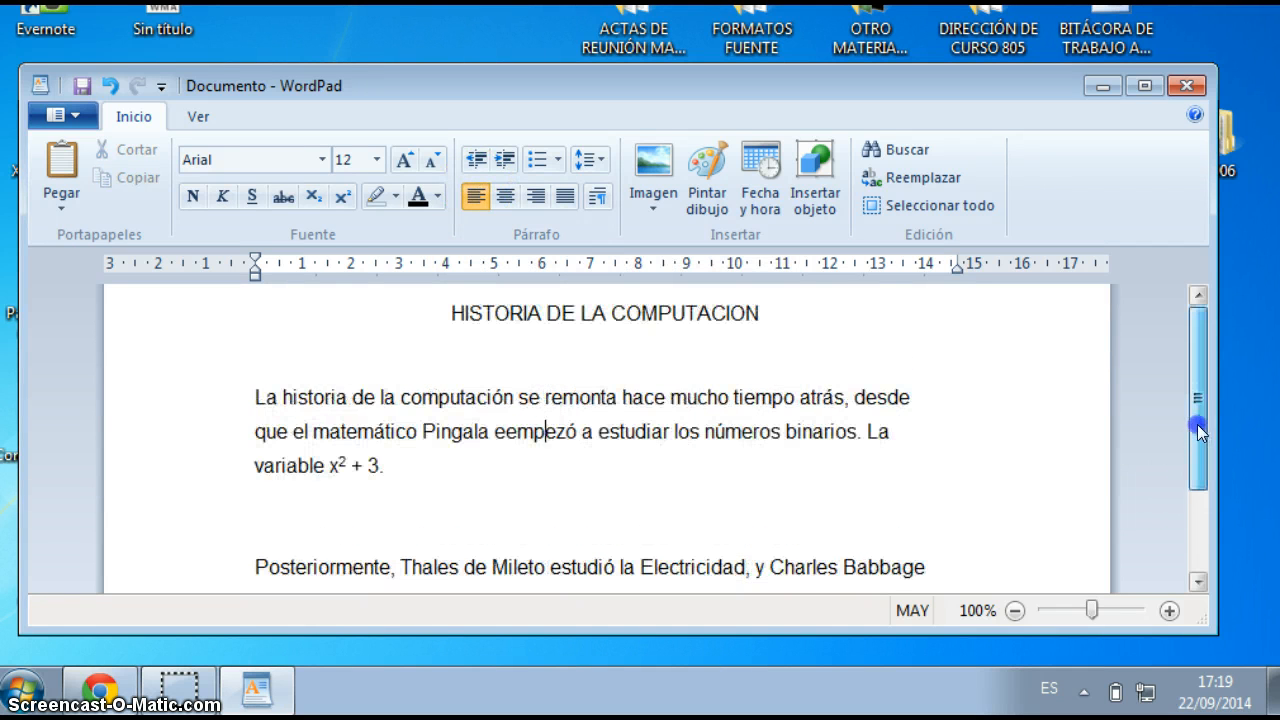
left_click_drag(766, 310, 454, 337)
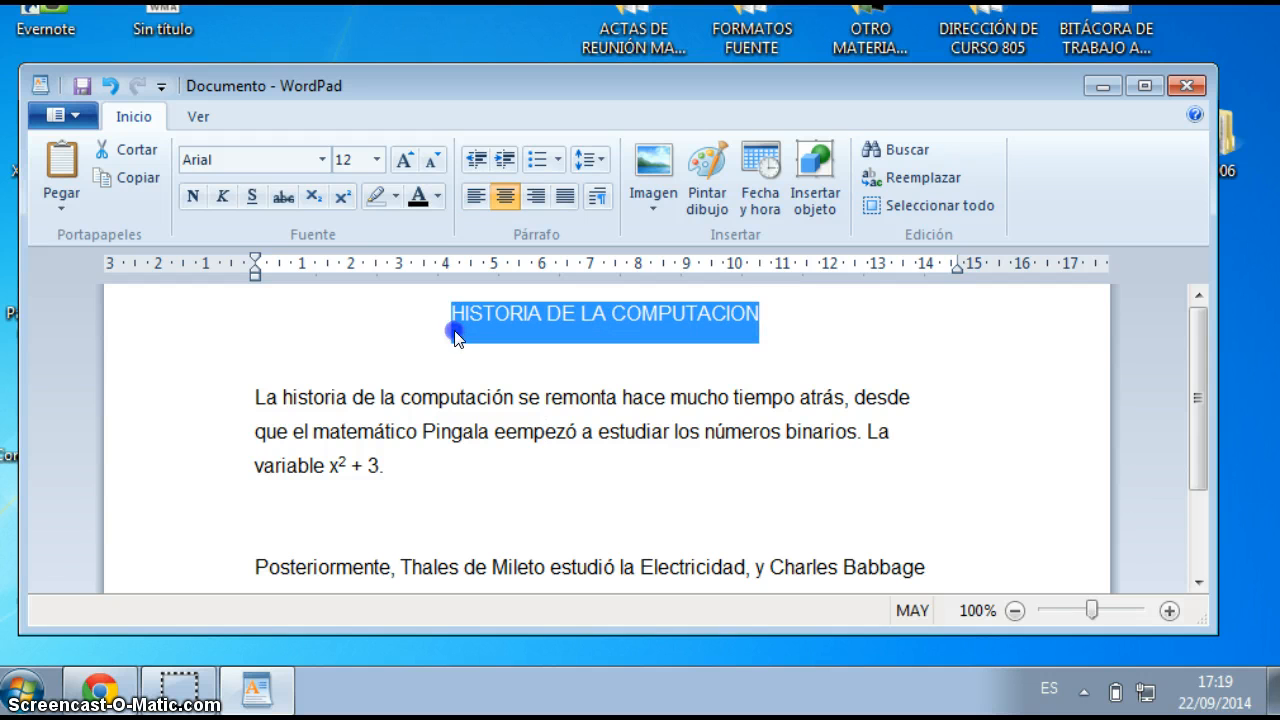
left_click(195, 199)
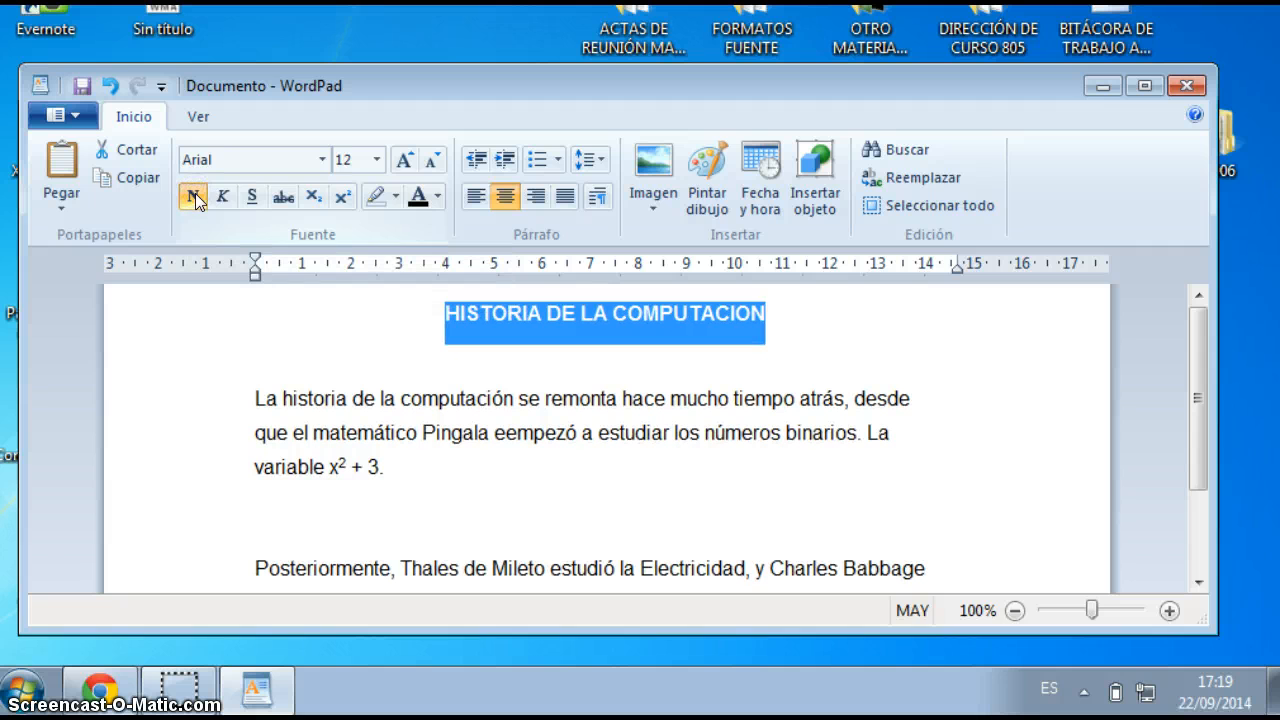
left_click(220, 199)
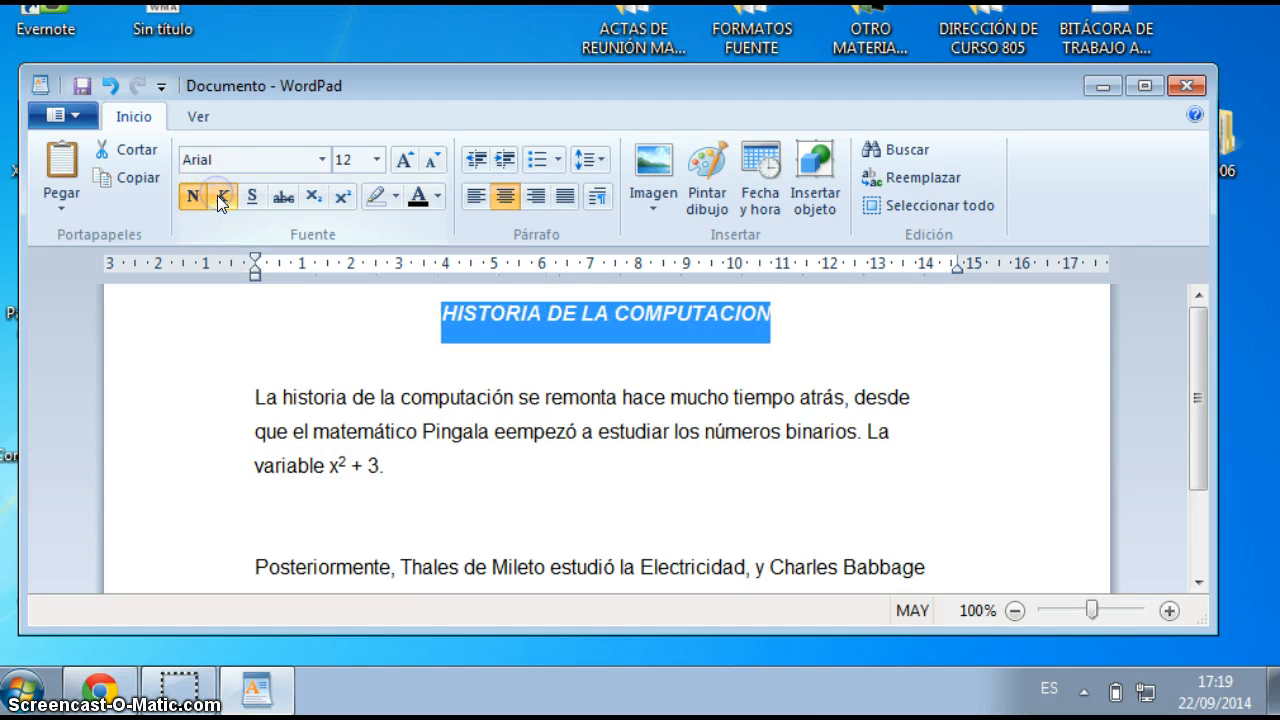
left_click(252, 198)
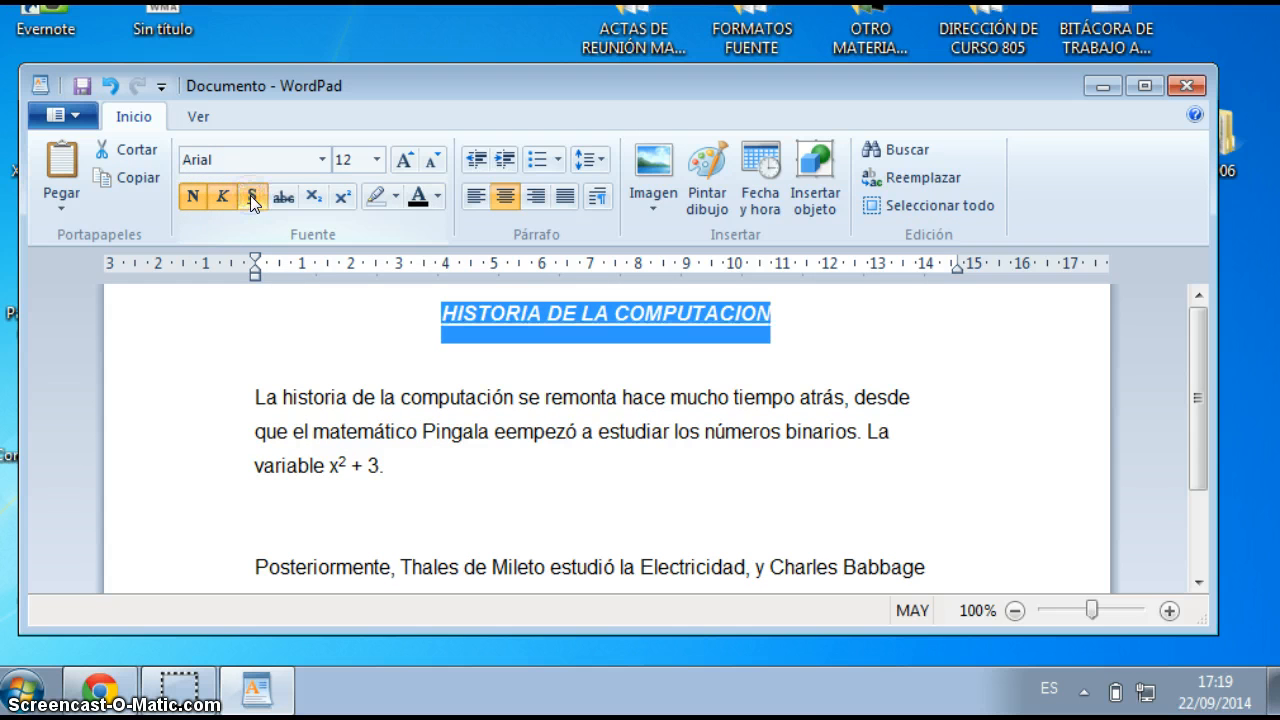
left_click(251, 199)
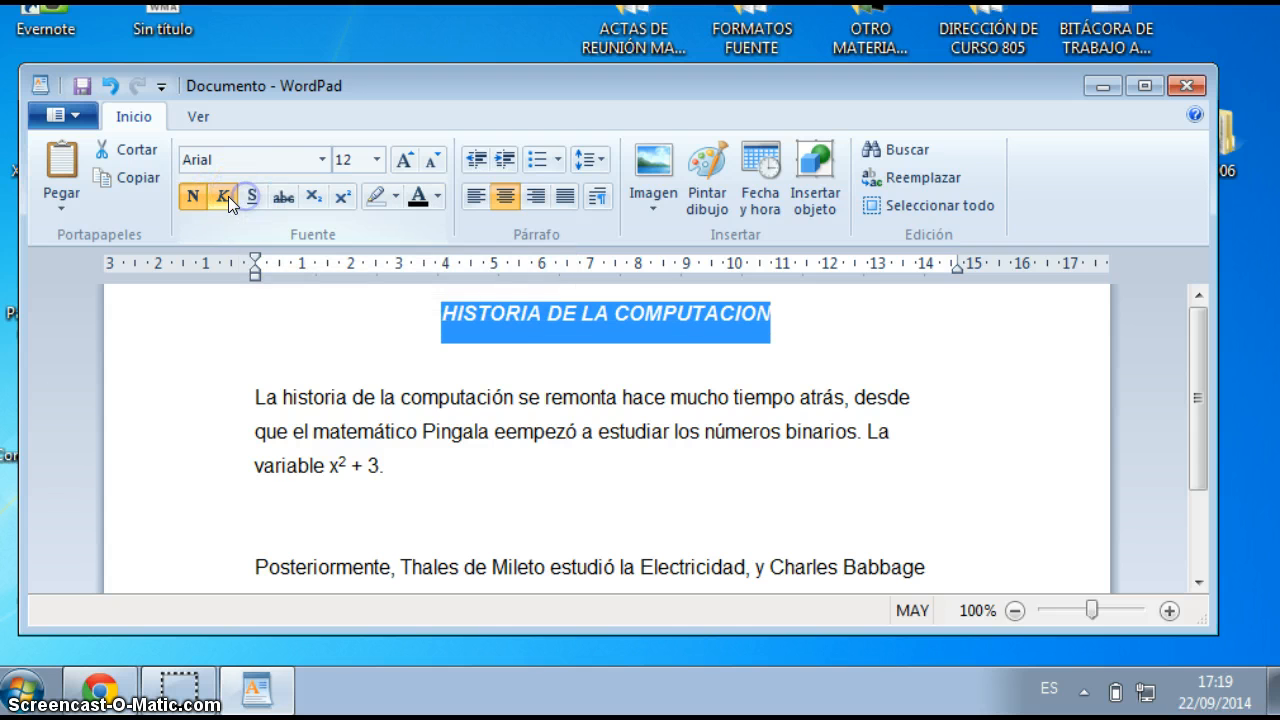
- Remove the italics from the title HISTORIA DE LA COMPUTACION and place the insertion point after "variable x² + 3." in the first paragraph
left_click(223, 197)
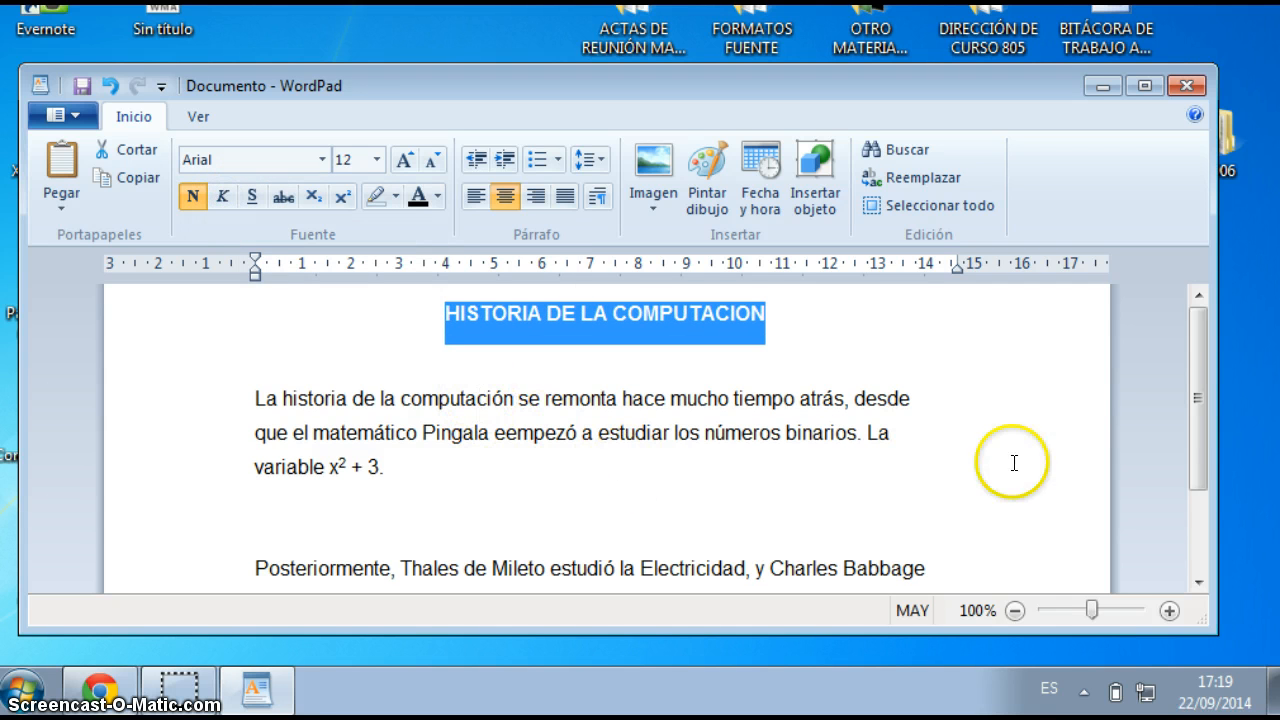
left_click_drag(1214, 452, 1195, 466)
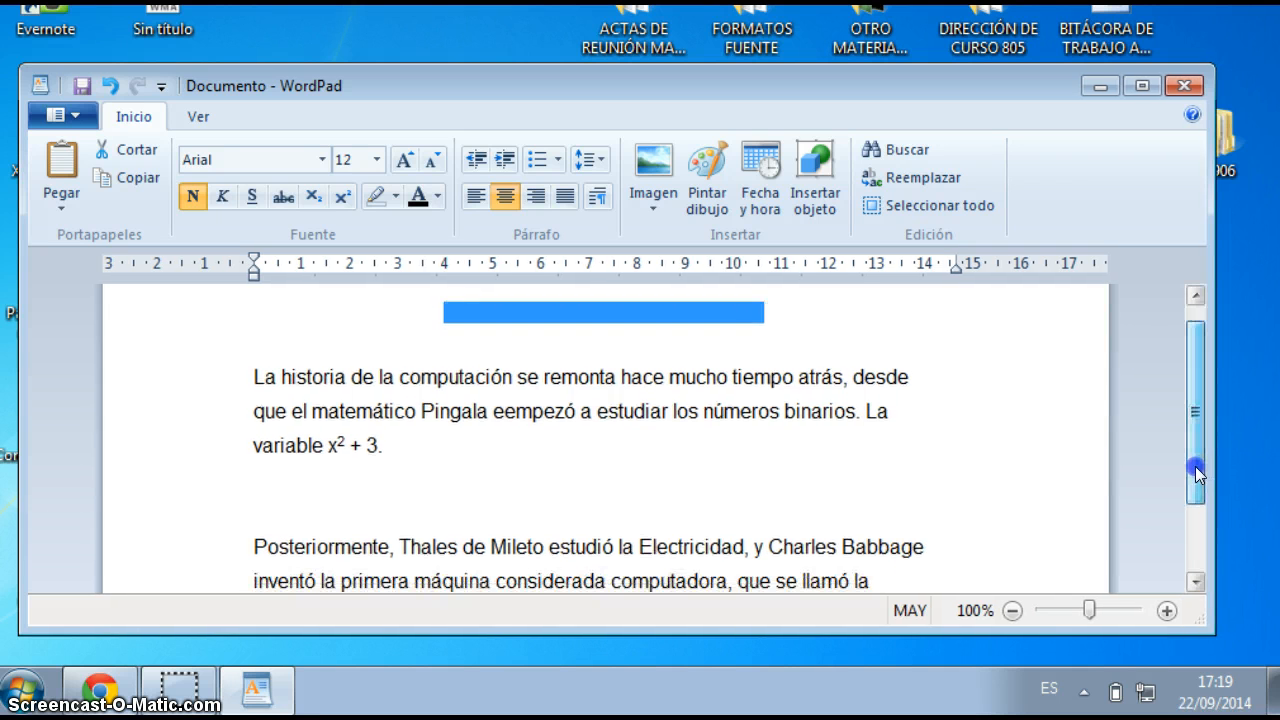
left_click(398, 452)
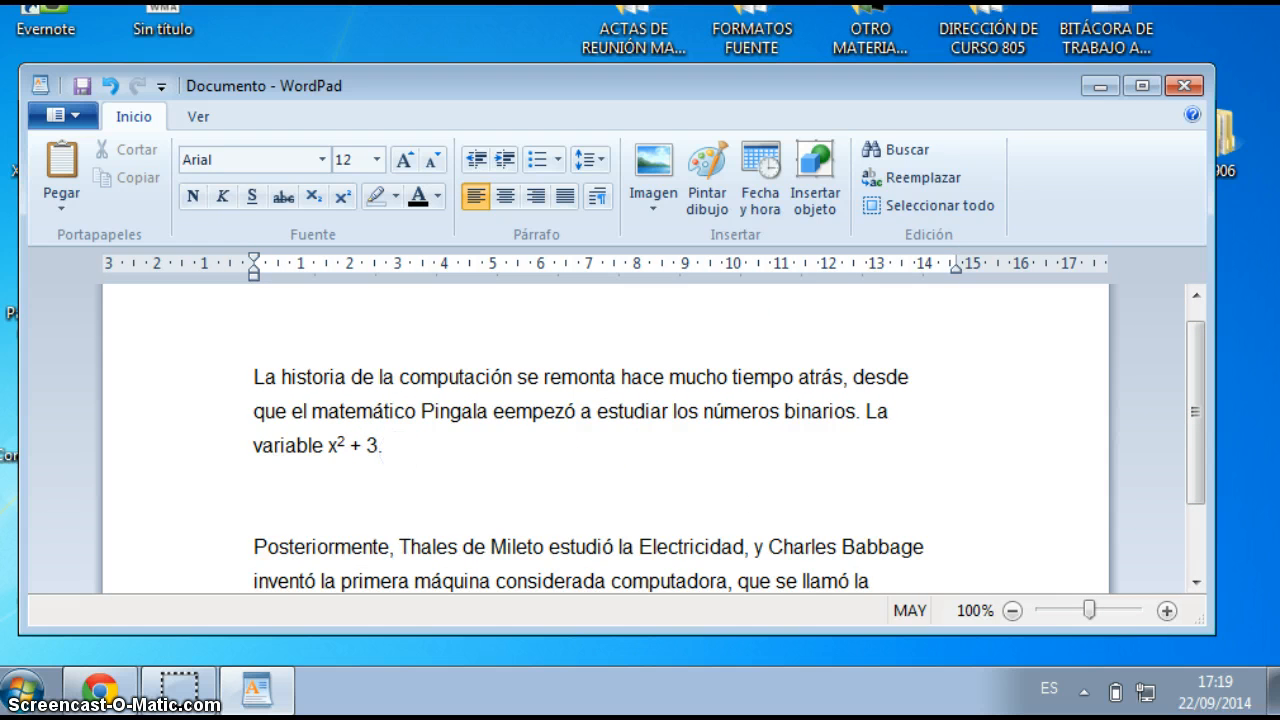
left_click(400, 449)
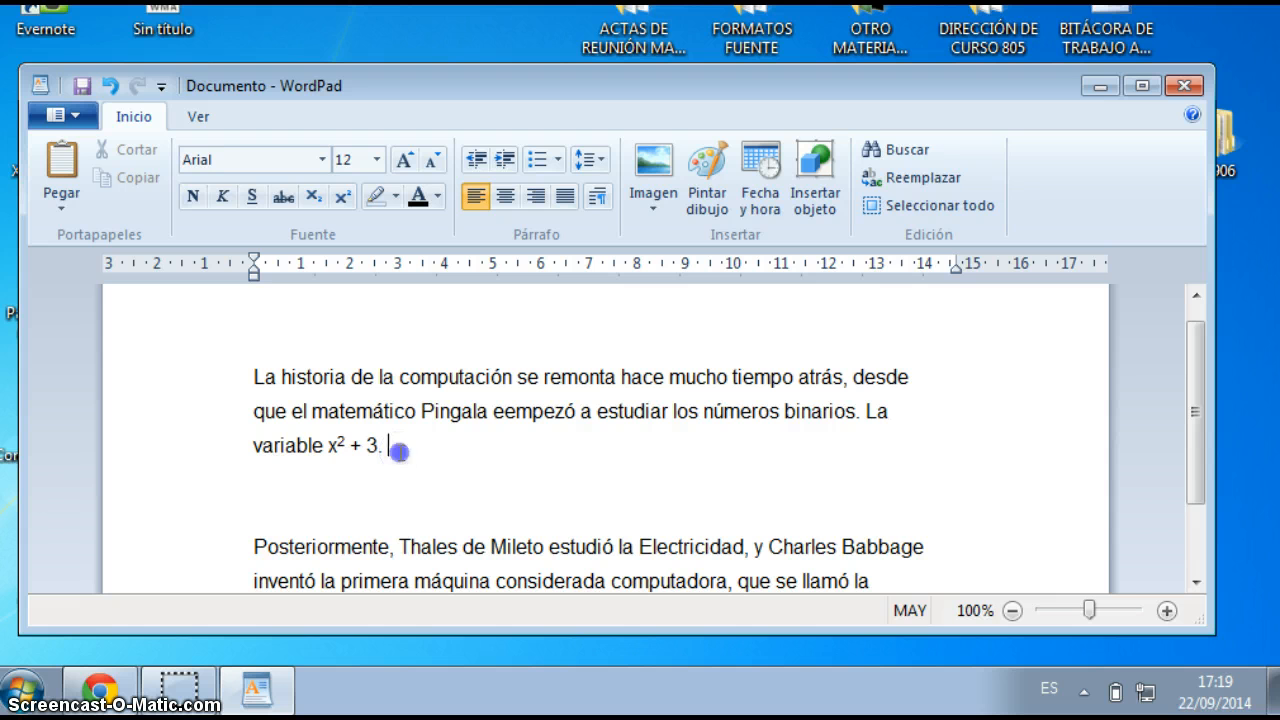
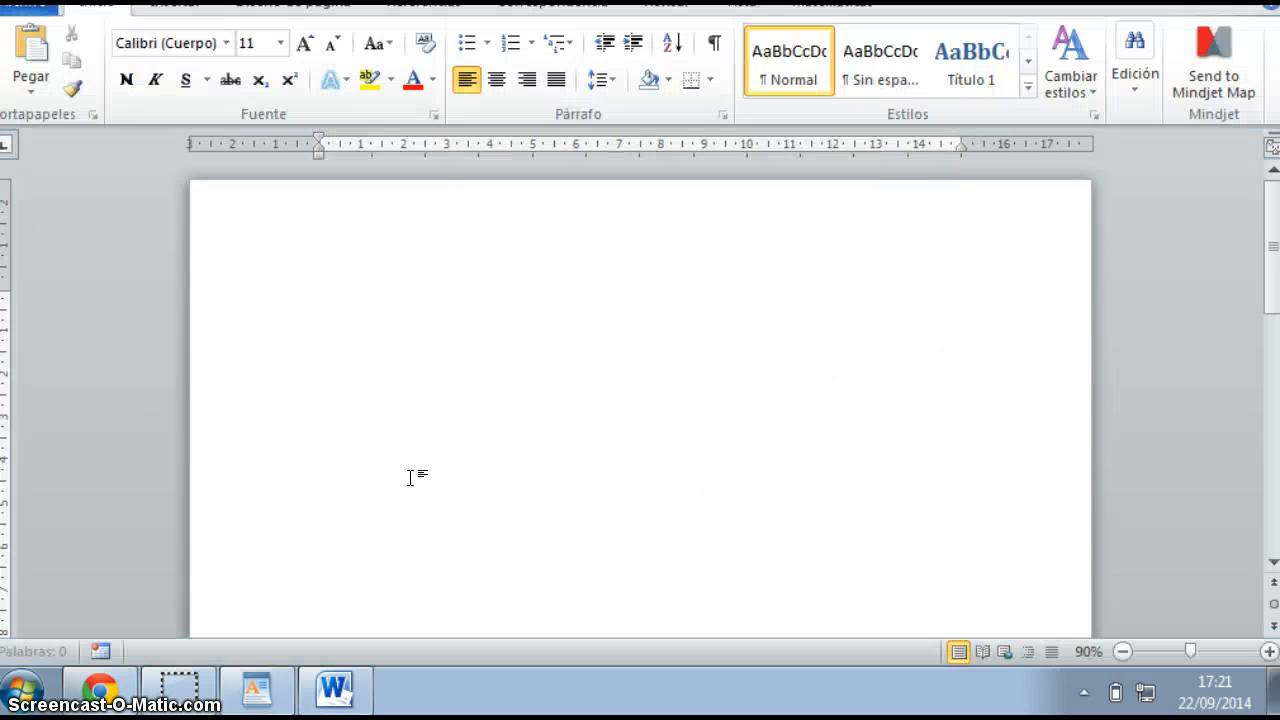
- Copy both body paragraphs from the WordPad document and paste them into the blank Word document
left_click(257, 690)
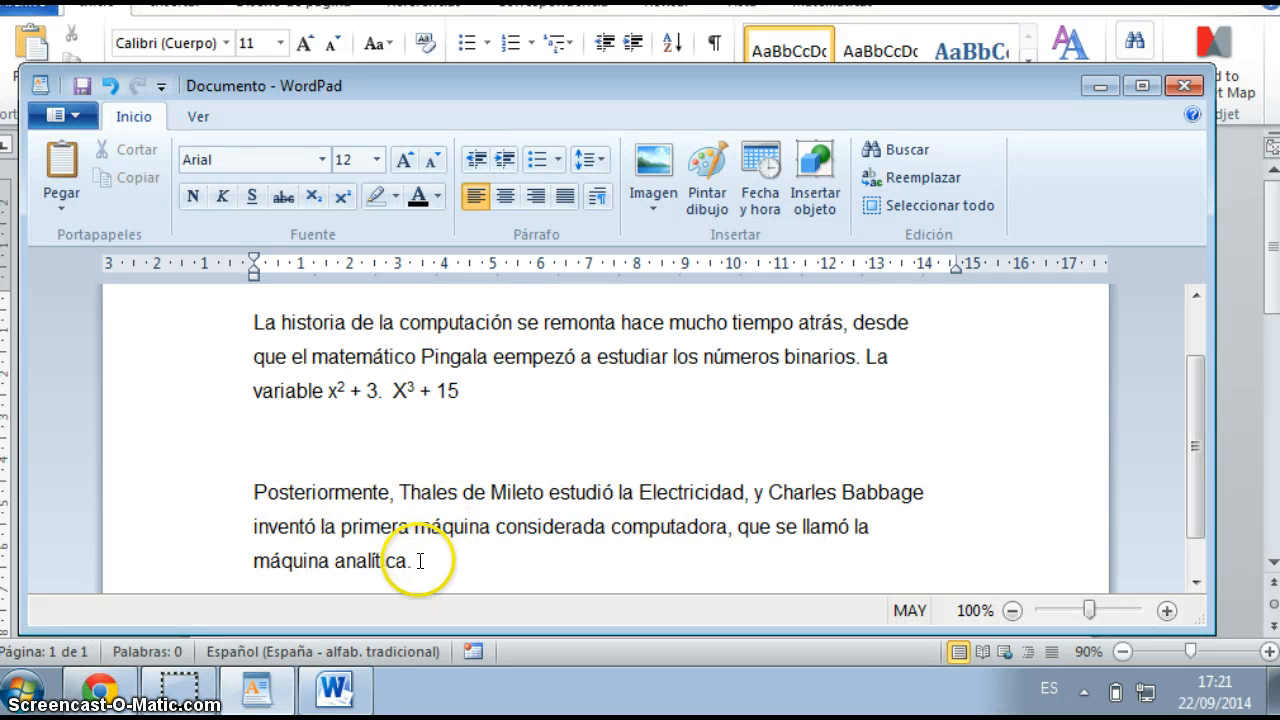
left_click_drag(420, 561, 234, 336)
key("ctrl+c")
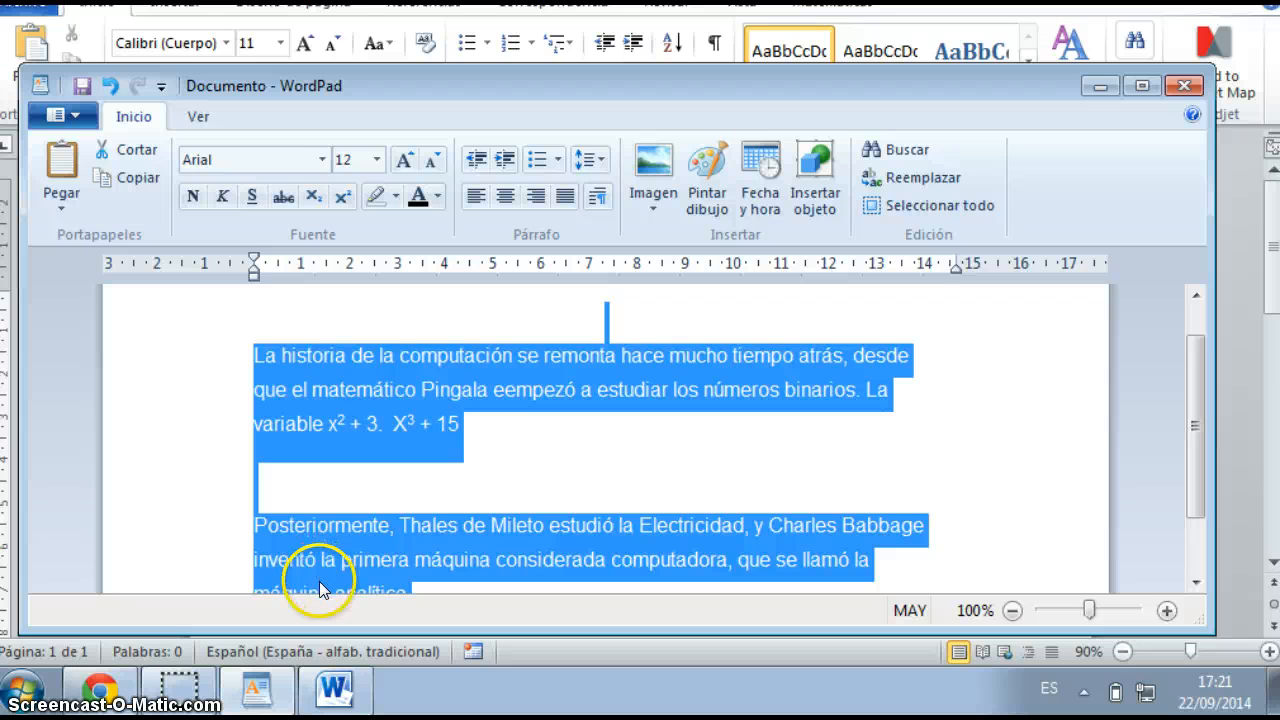
left_click(337, 690)
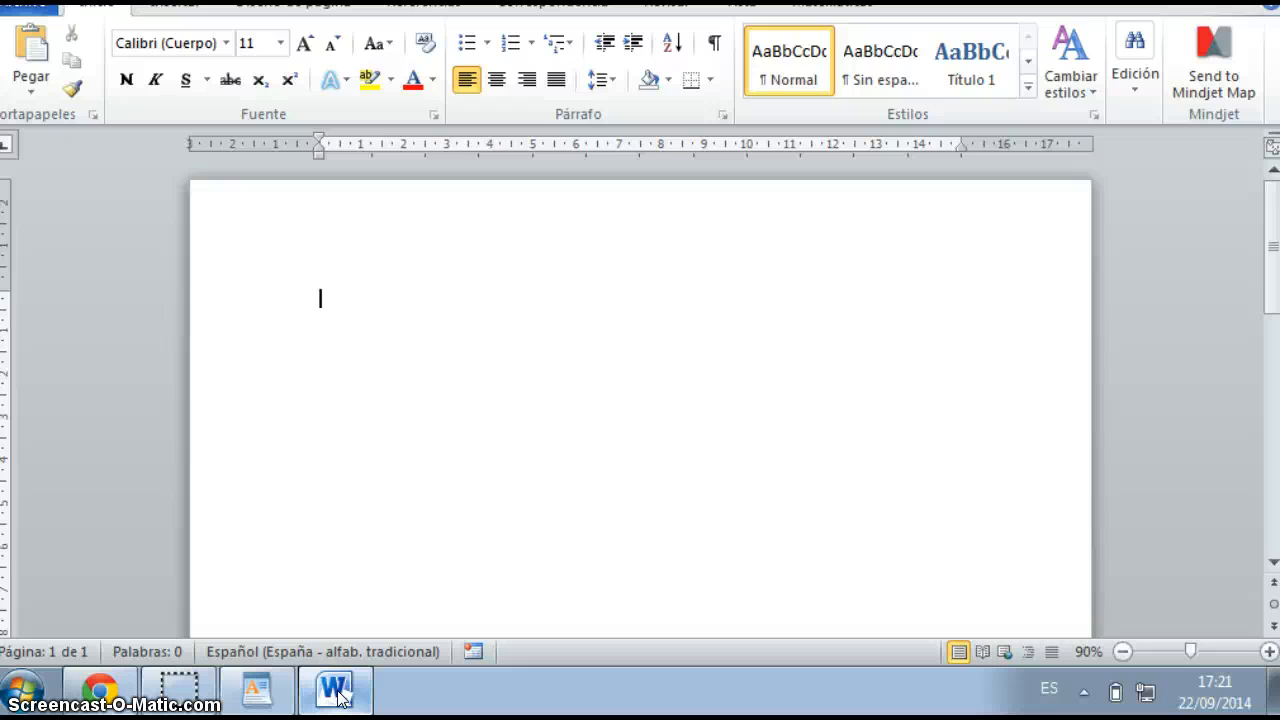
key("ctrl+v")
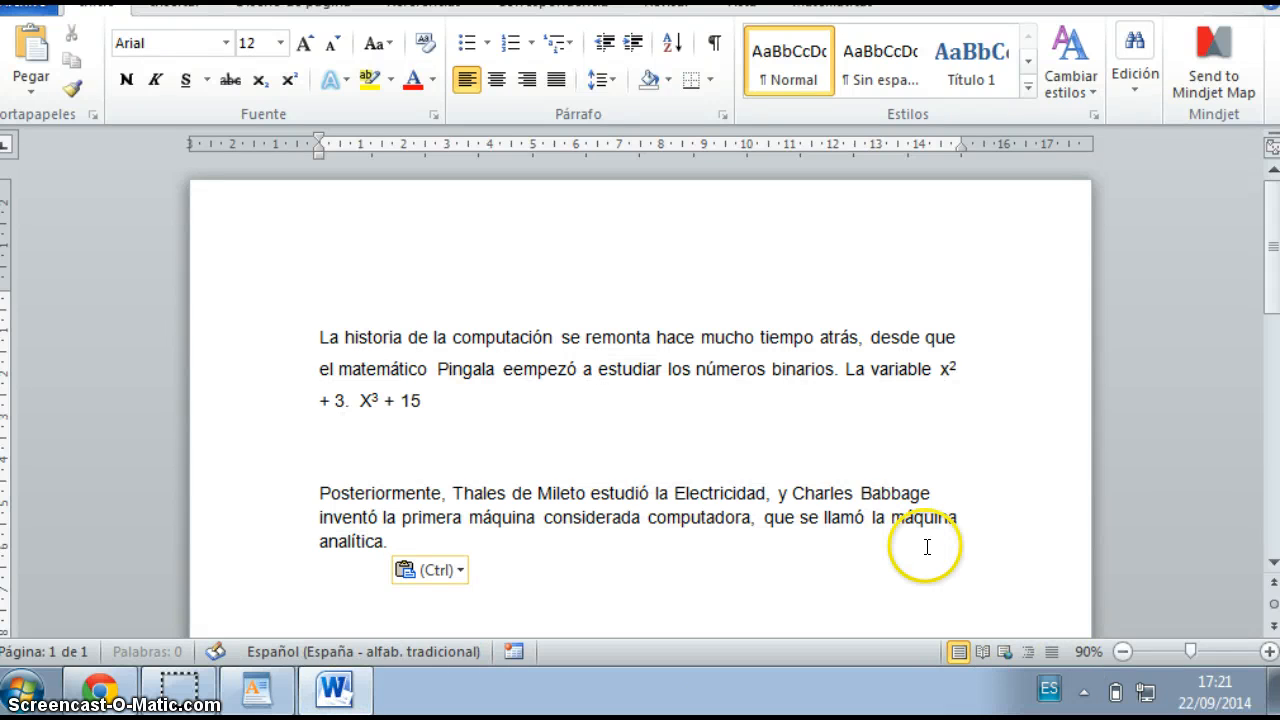
- Compare the WordPad original with the pasted Word copy, close Word without saving and return to WordPad
left_click(255, 690)
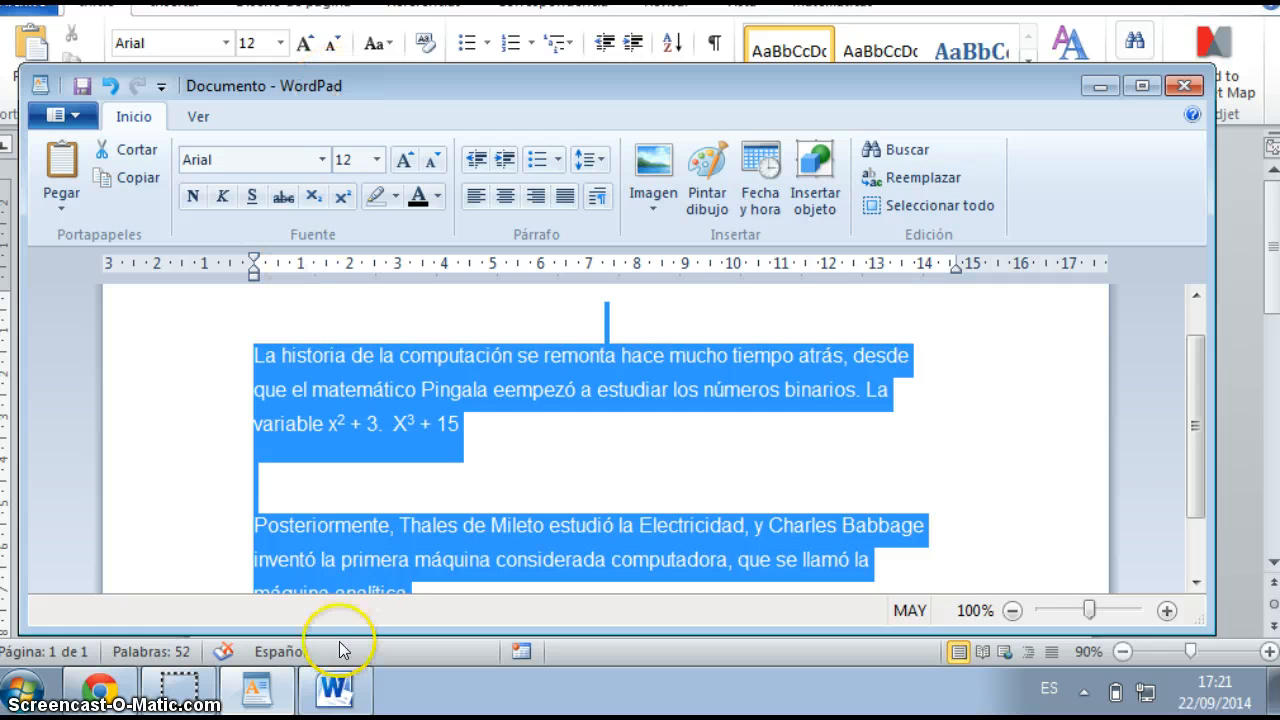
left_click(334, 704)
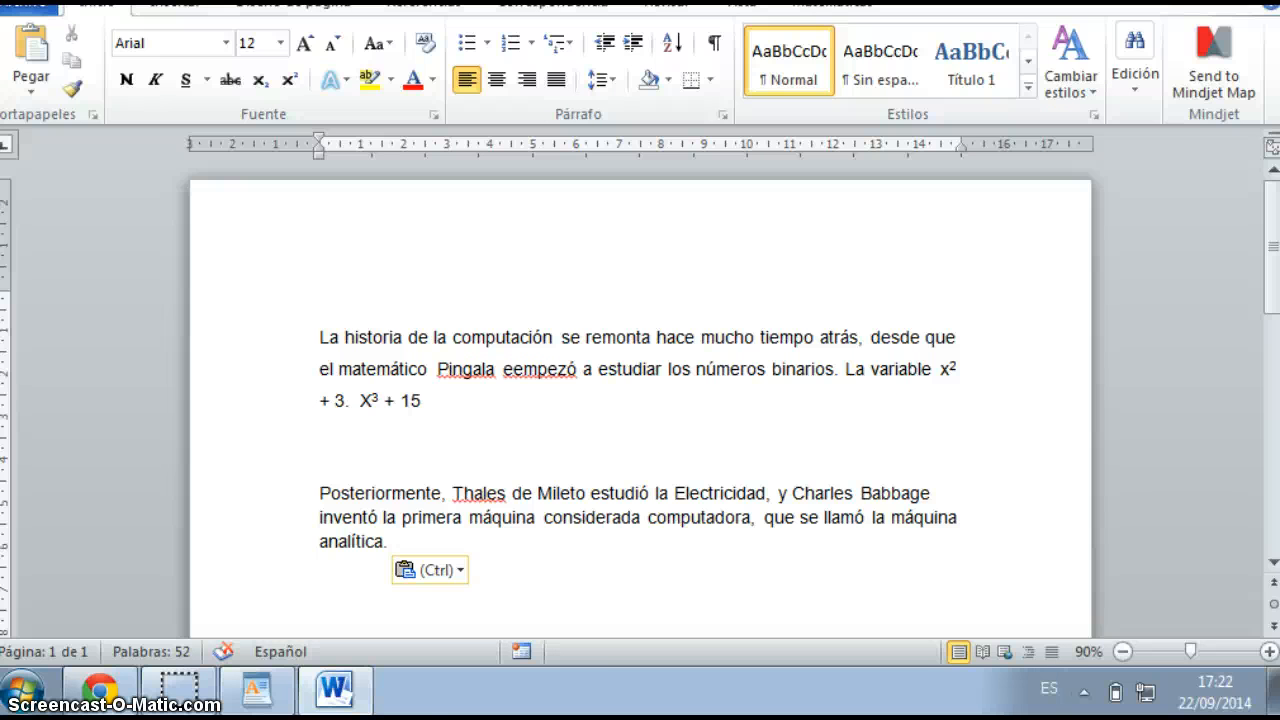
key("alt+F4")
left_click(620, 346)
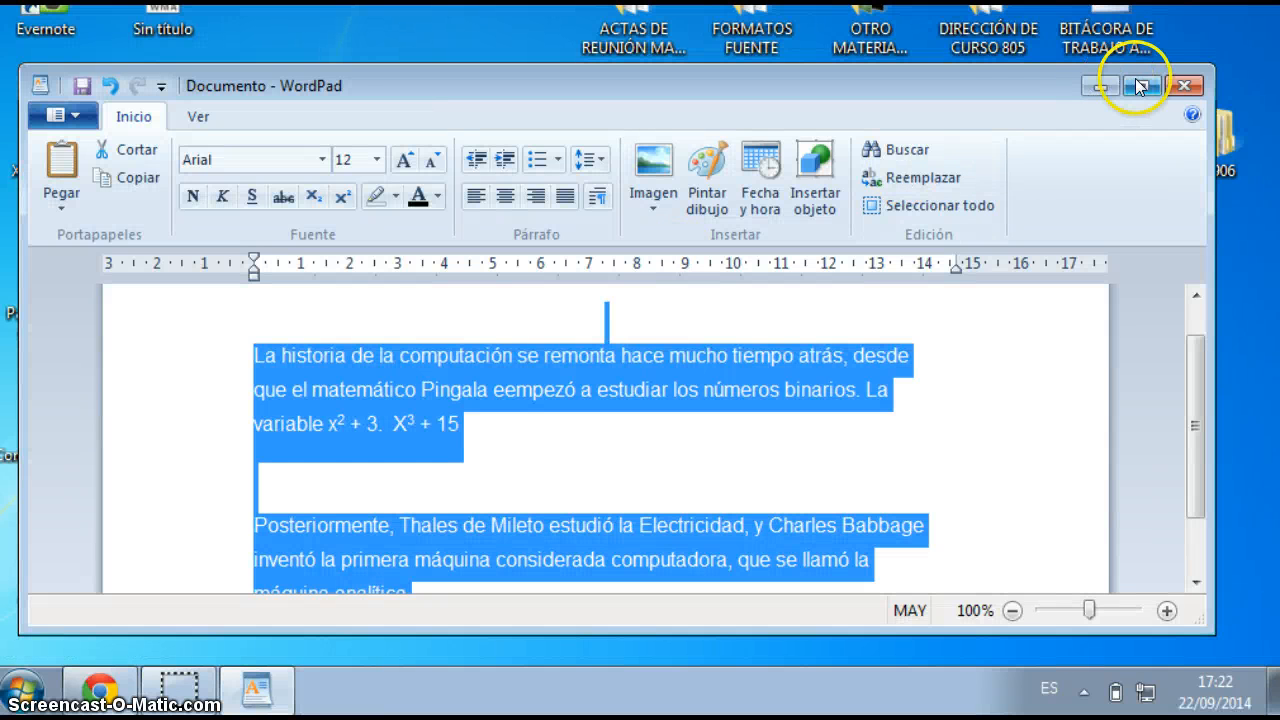
- Make the WordPad window taller by extending it upward and deselect the body text
left_click_drag(1014, 63, 1022, 20)
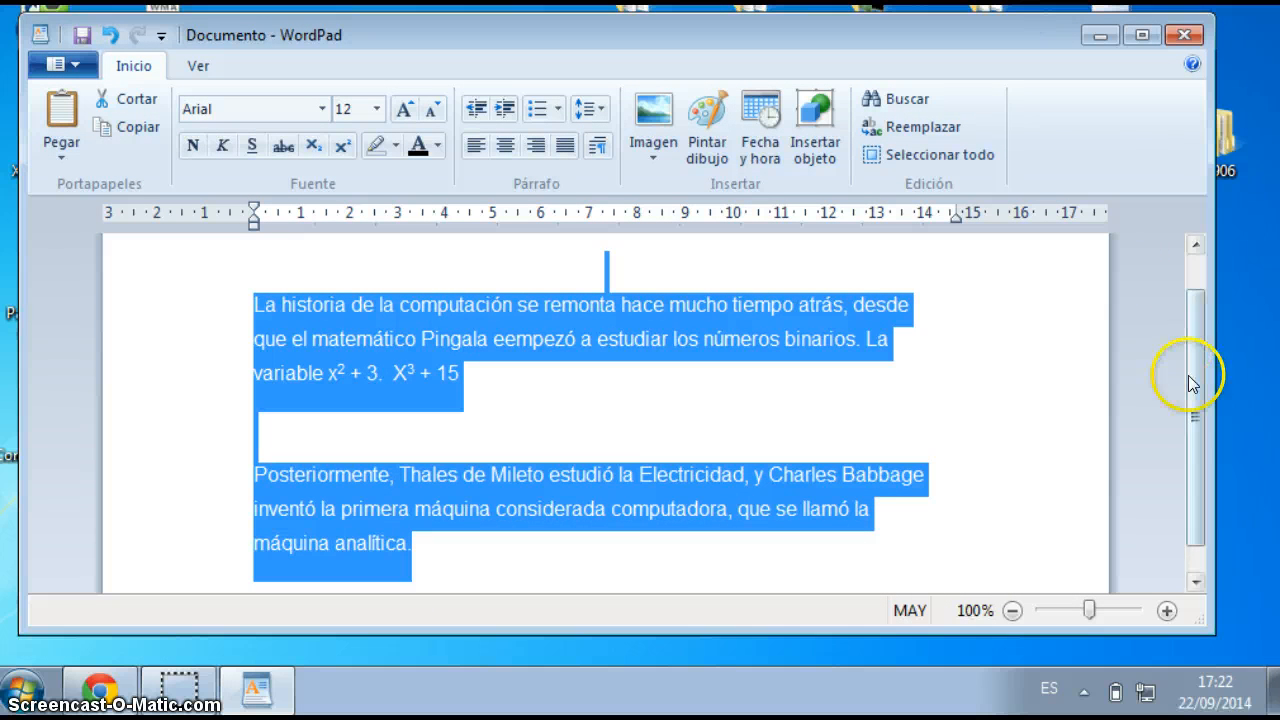
left_click_drag(1198, 385, 1200, 334)
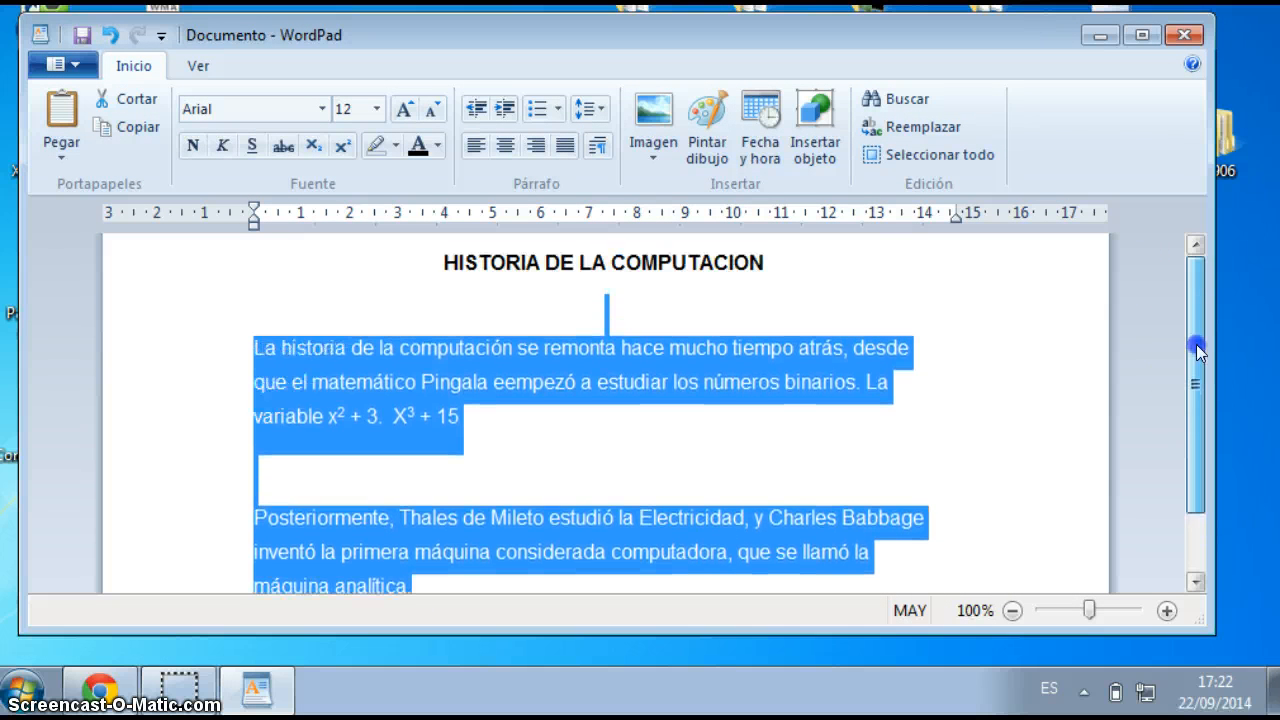
left_click(481, 362)
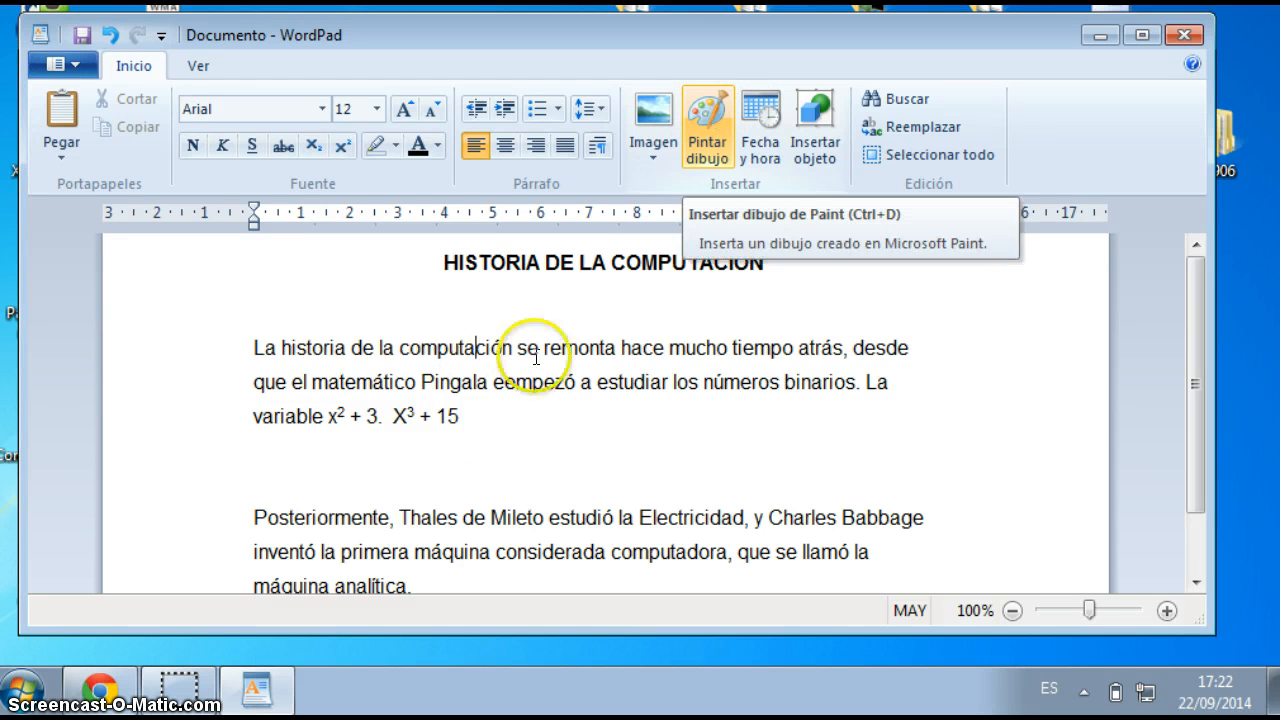
- Insert a Paint drawing two lines below the expression X³ + 15 and enlarge its canvas to about 816 × 223 pixels
left_click(496, 427)
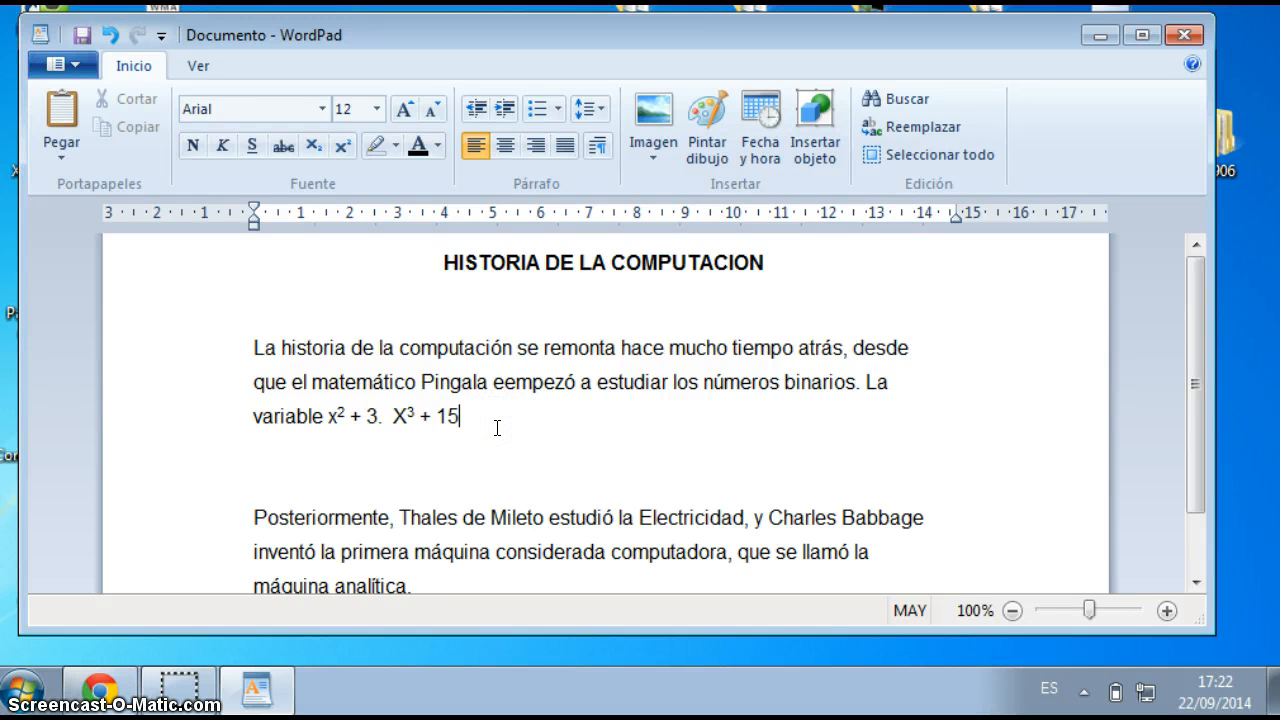
key("Return")
key("Return")
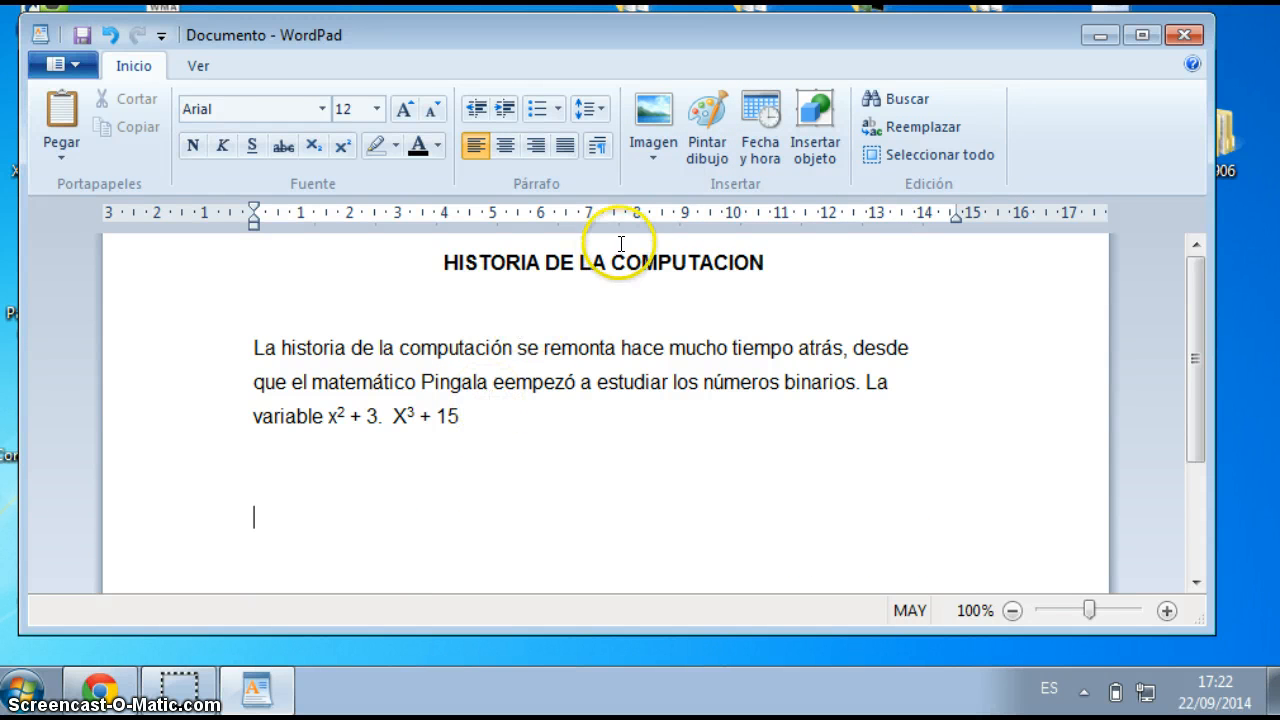
left_click(700, 121)
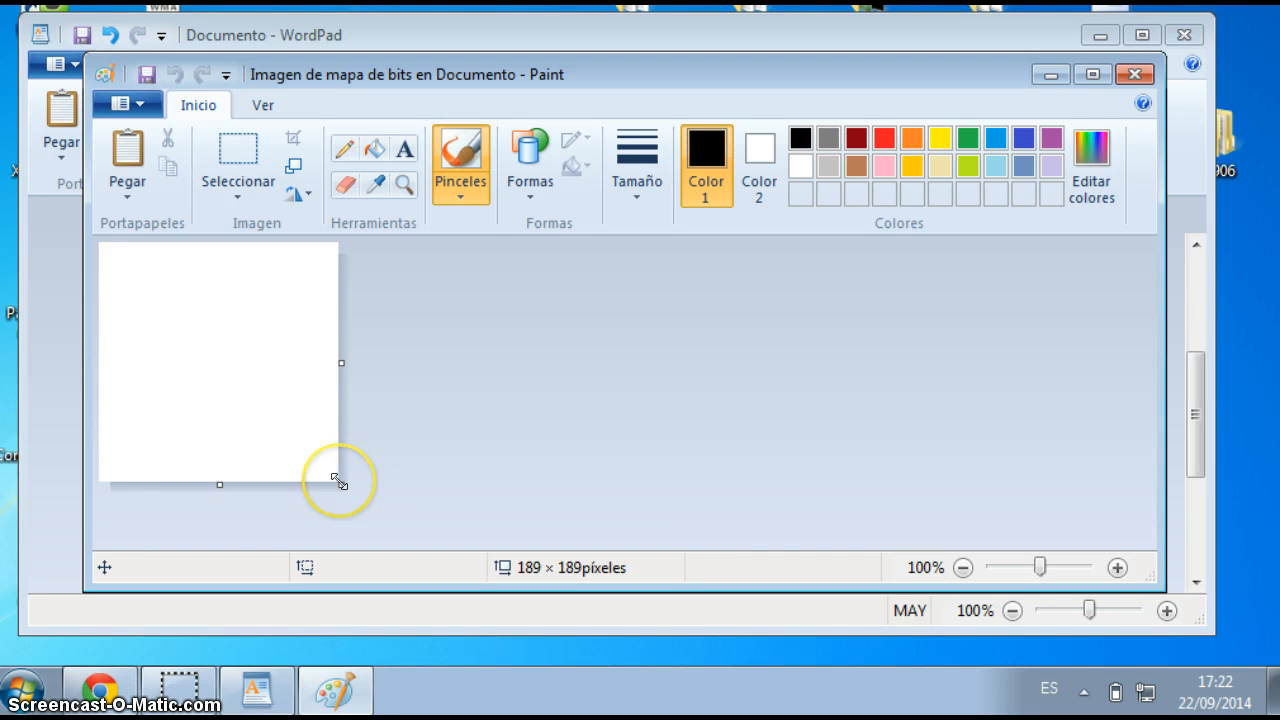
left_click_drag(340, 483, 1132, 523)
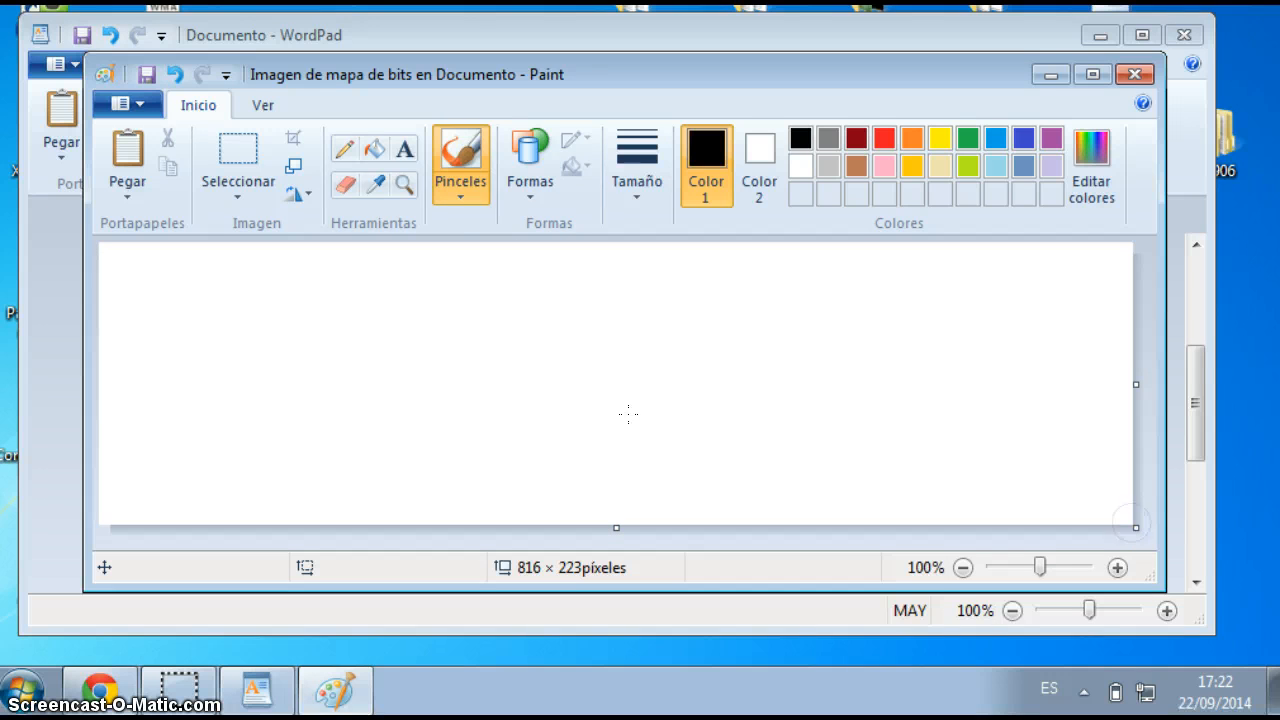
- Draw an up arrow about 209 × 135 pixels with a purple outline and purple fill, and return to the document
left_click(533, 190)
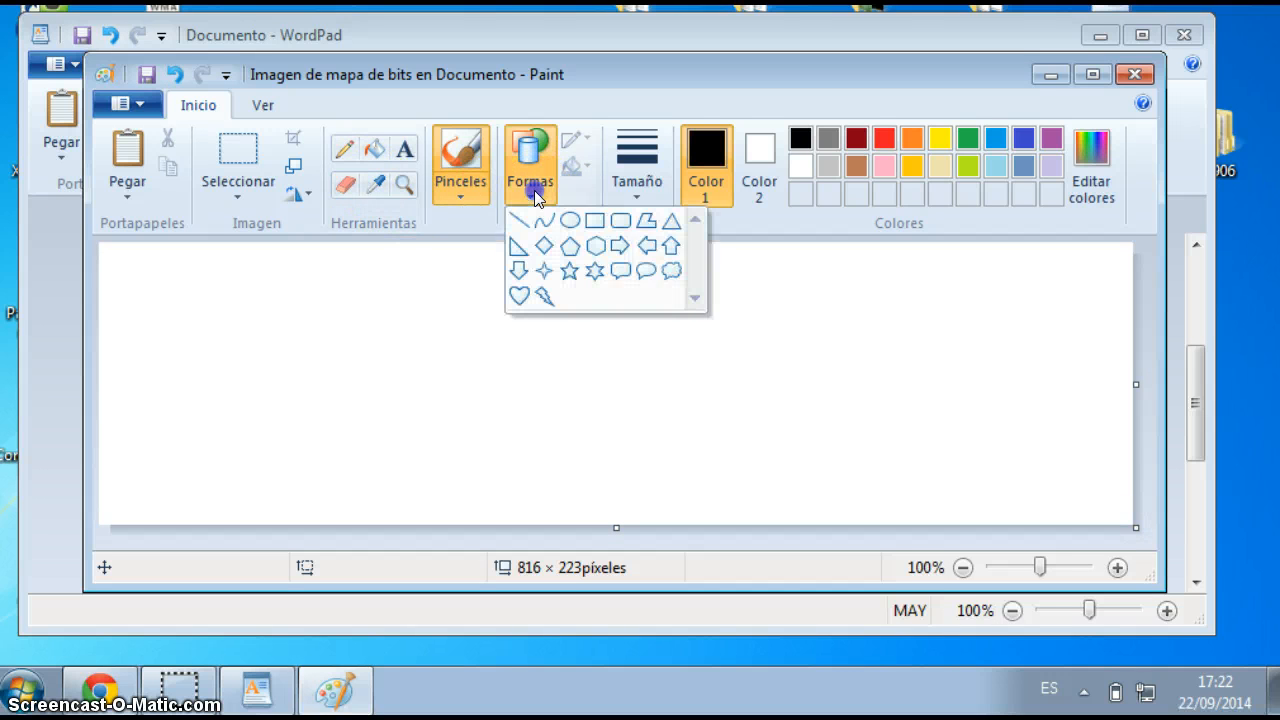
left_click(663, 246)
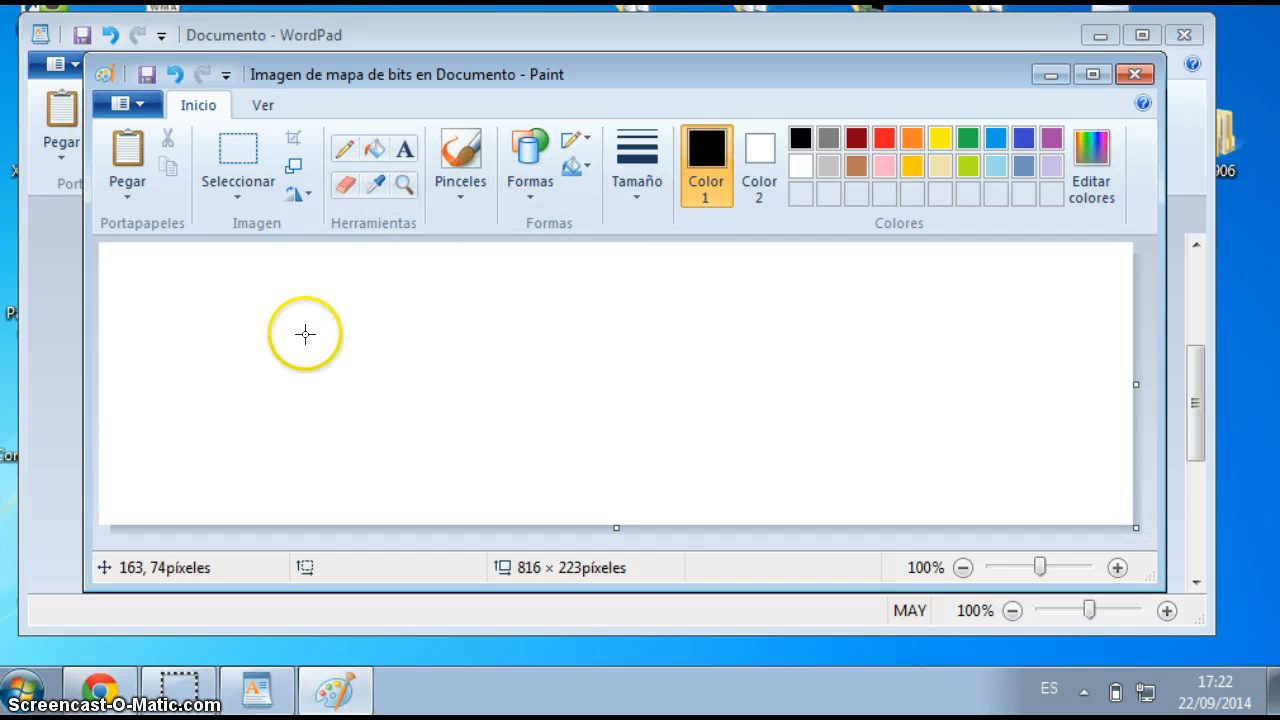
left_click_drag(217, 290, 480, 460)
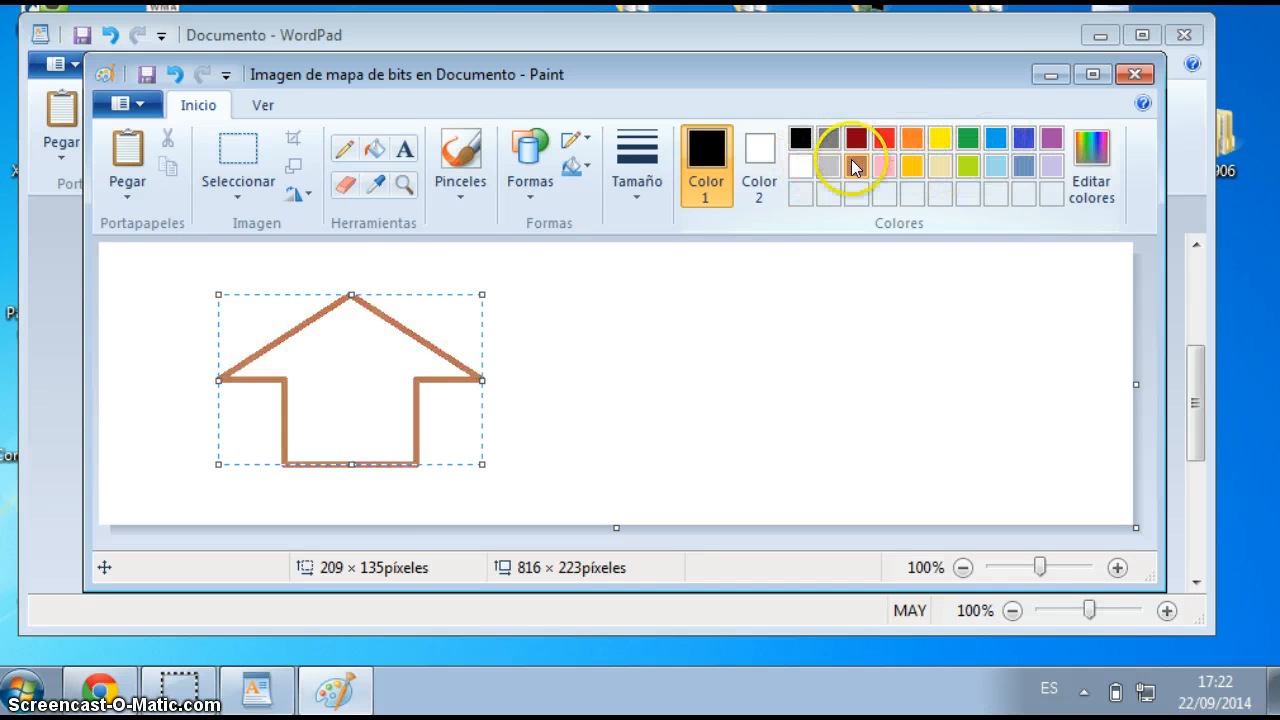
left_click(1052, 140)
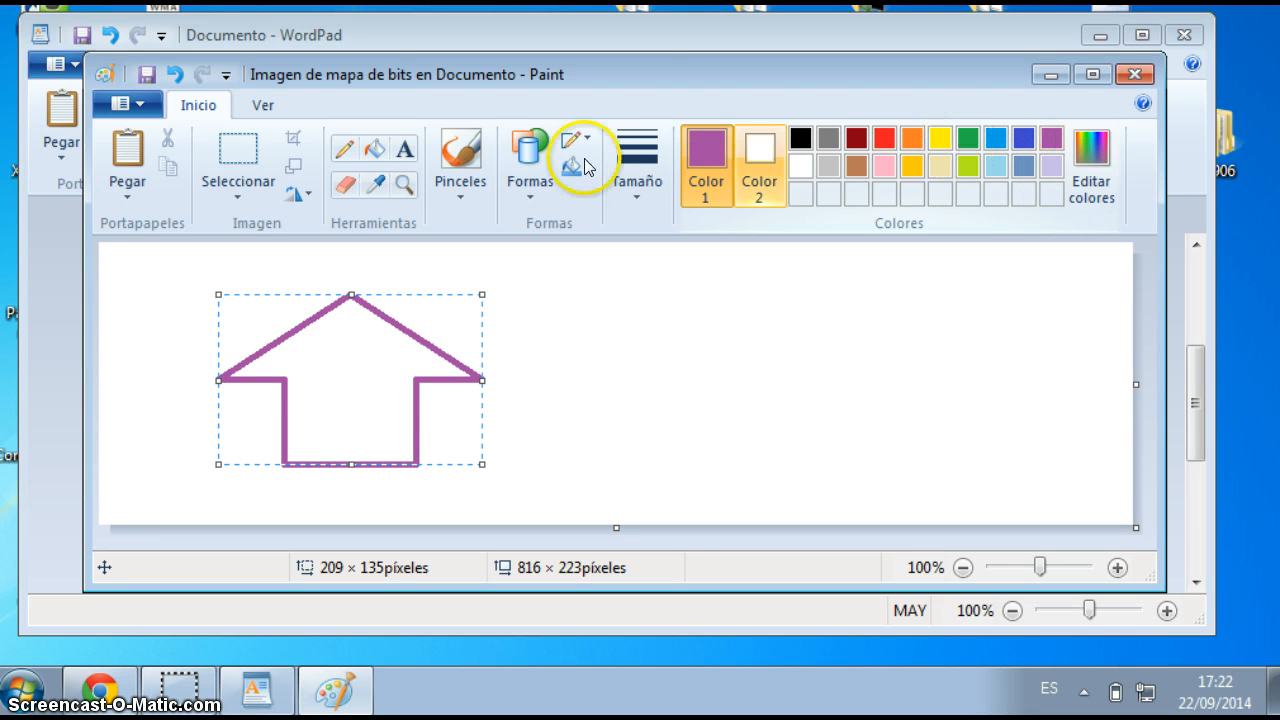
left_click(376, 151)
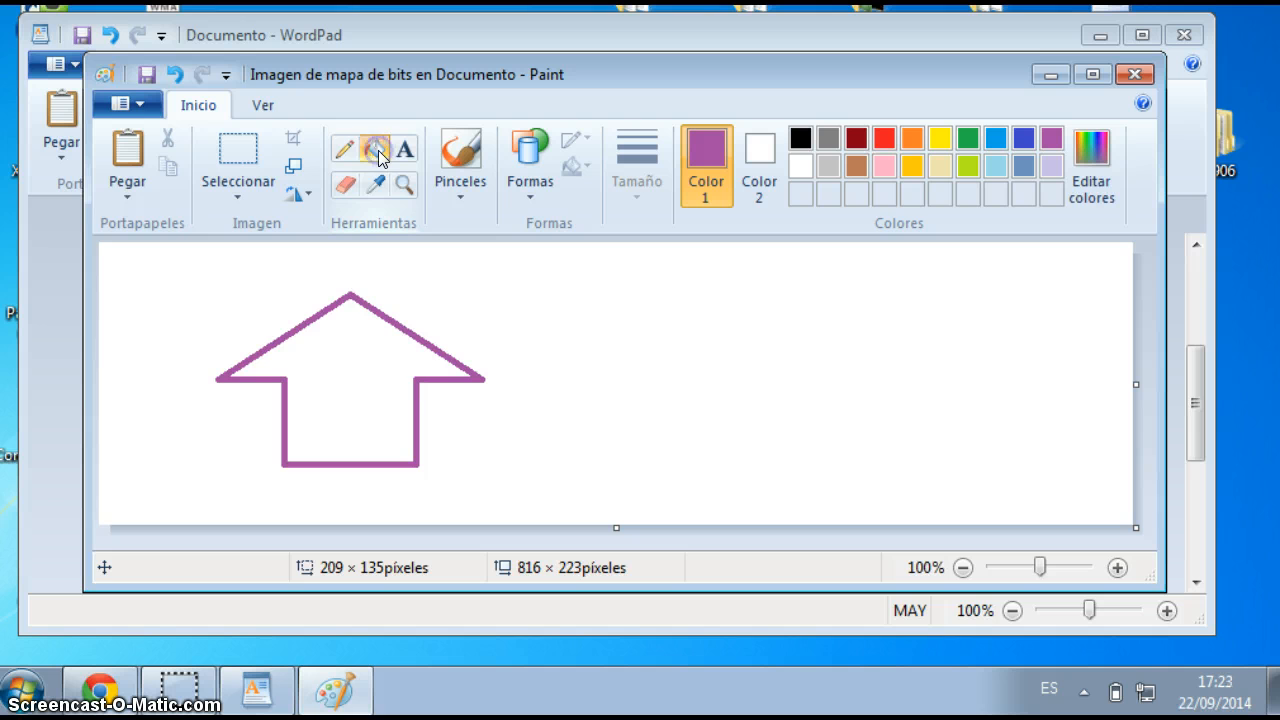
left_click(370, 346)
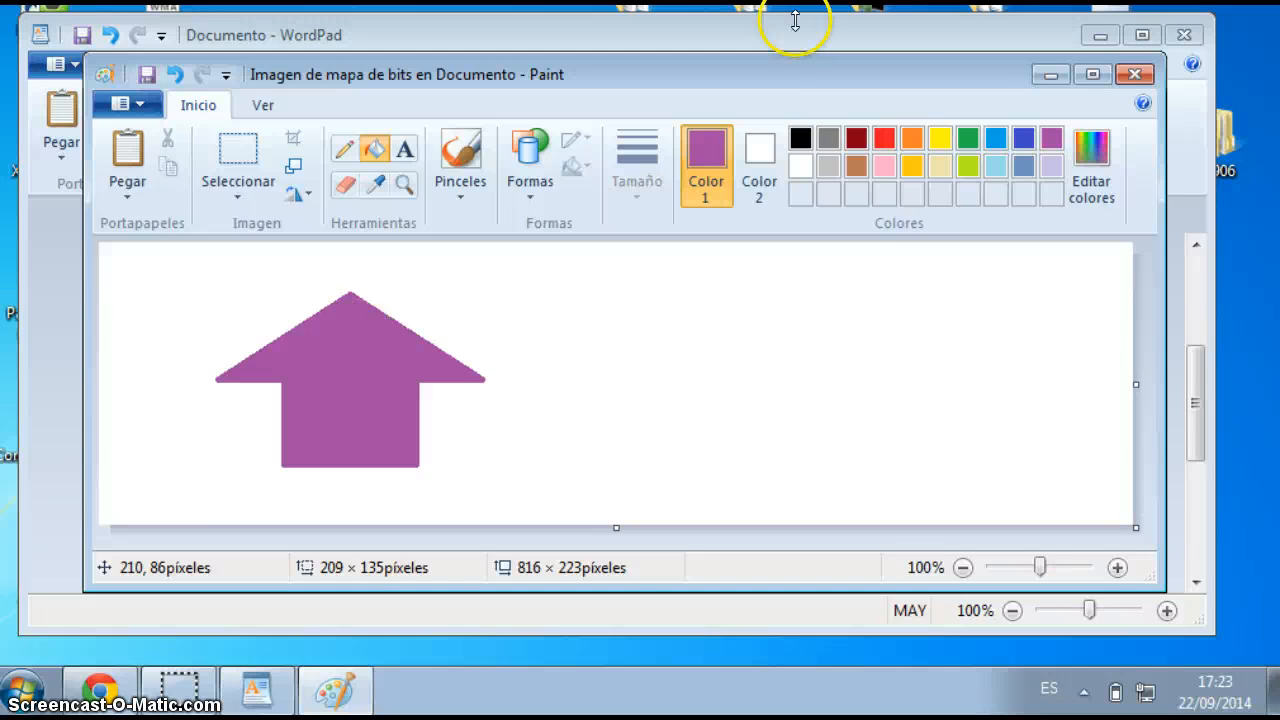
left_click(1138, 75)
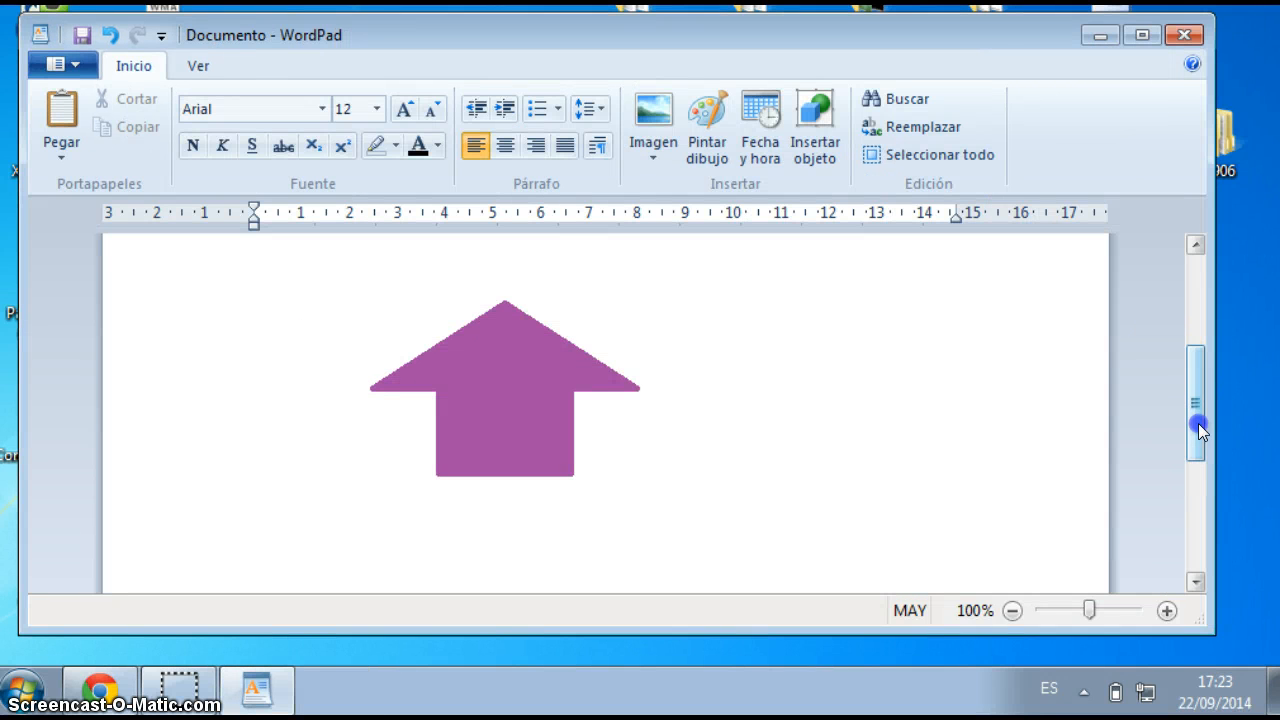
- Reopen the inserted drawing, add a hexagon about 81 × 81 pixels inside the arrow with green outline and fill, and return to the document
mouse_move(1198, 423)
left_mouse_down()
mouse_move(1193, 334)
mouse_move(1196, 430)
left_mouse_up()
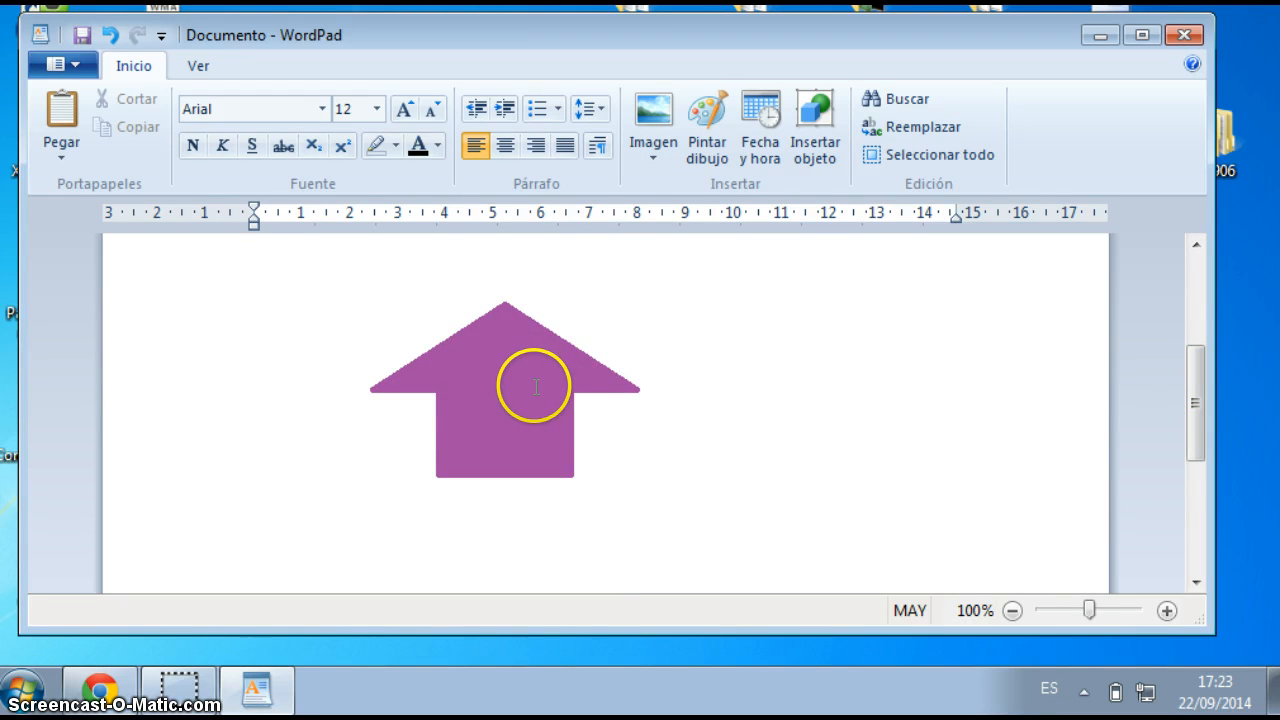
left_click(536, 387)
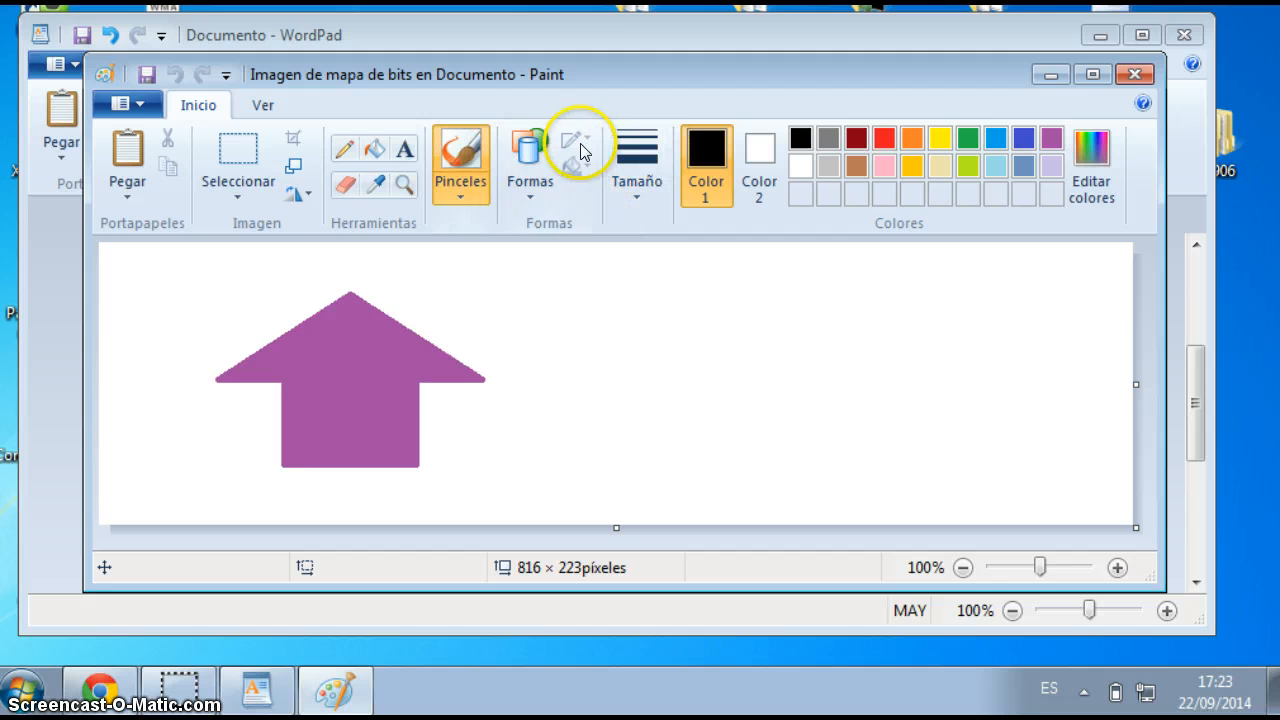
left_click(530, 195)
left_click(595, 245)
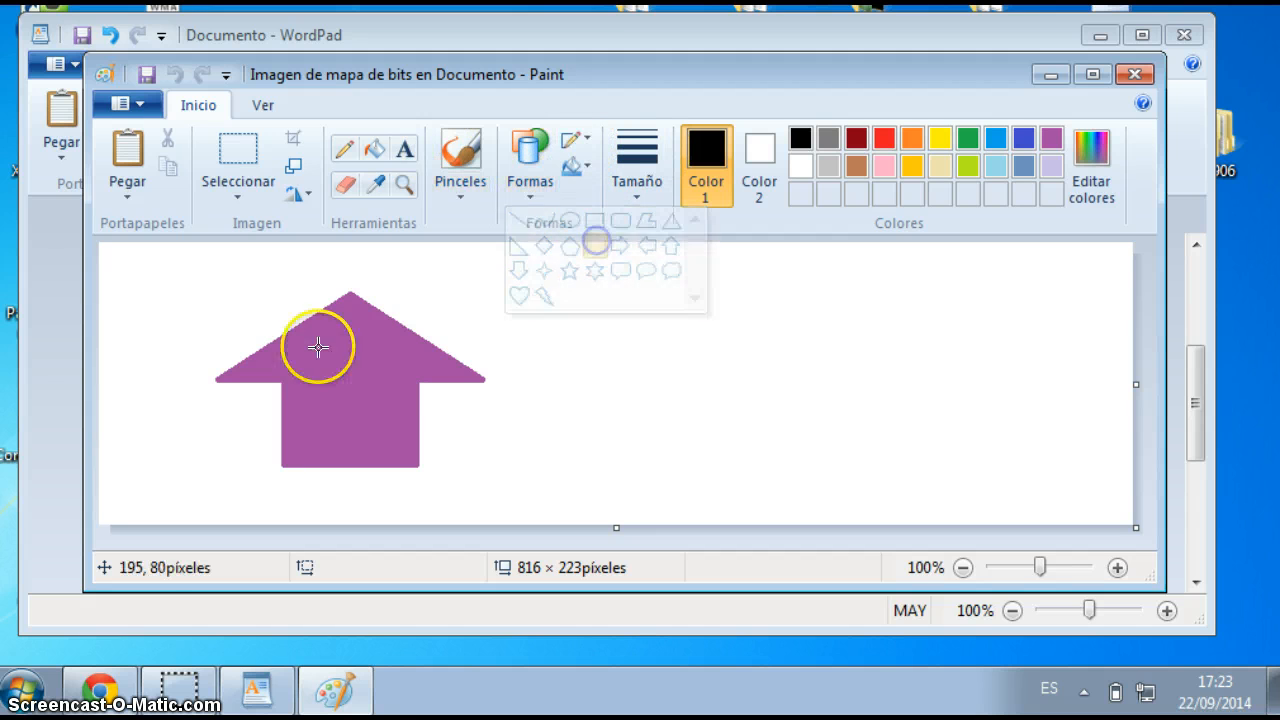
left_click_drag(296, 355, 401, 459)
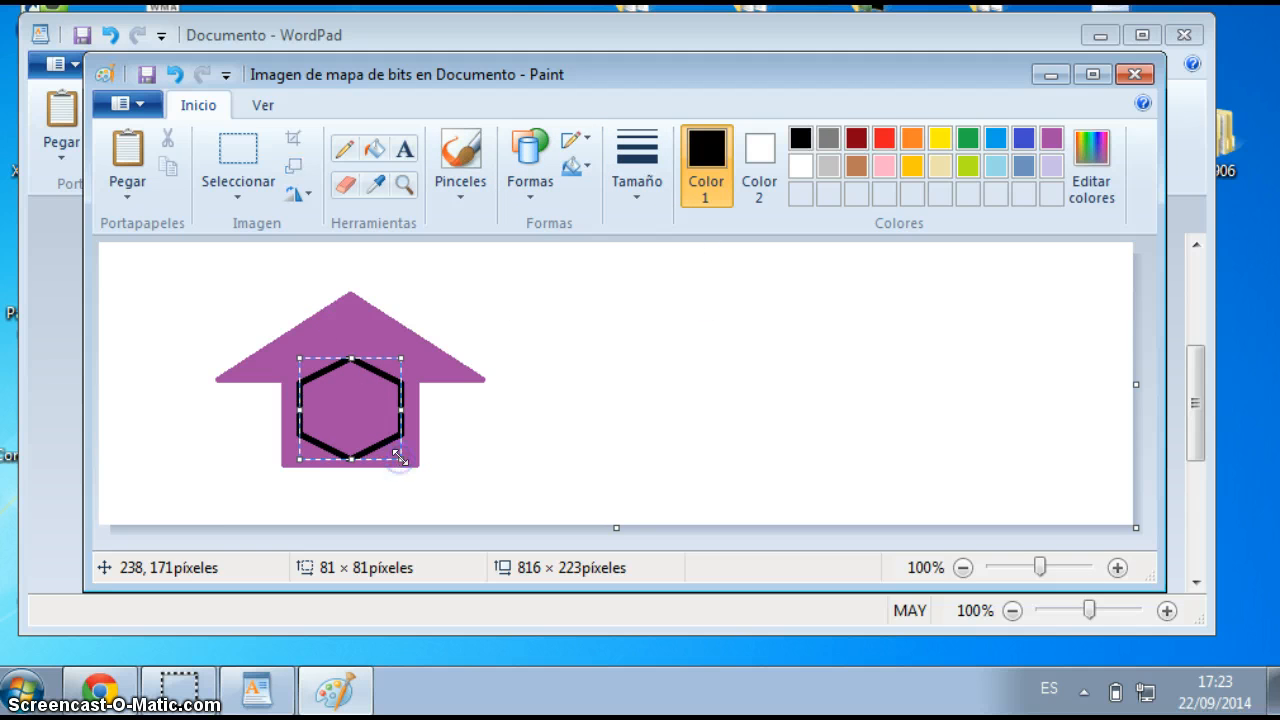
left_click(967, 140)
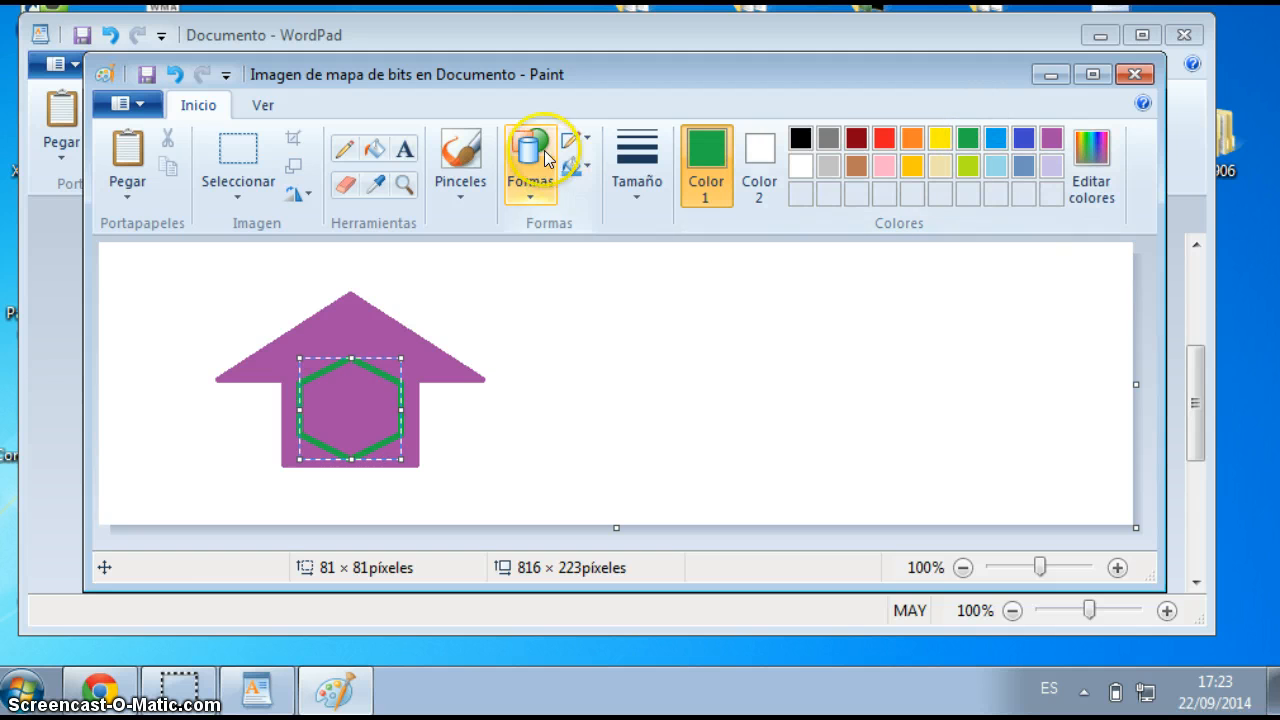
left_click(379, 155)
left_click(355, 410)
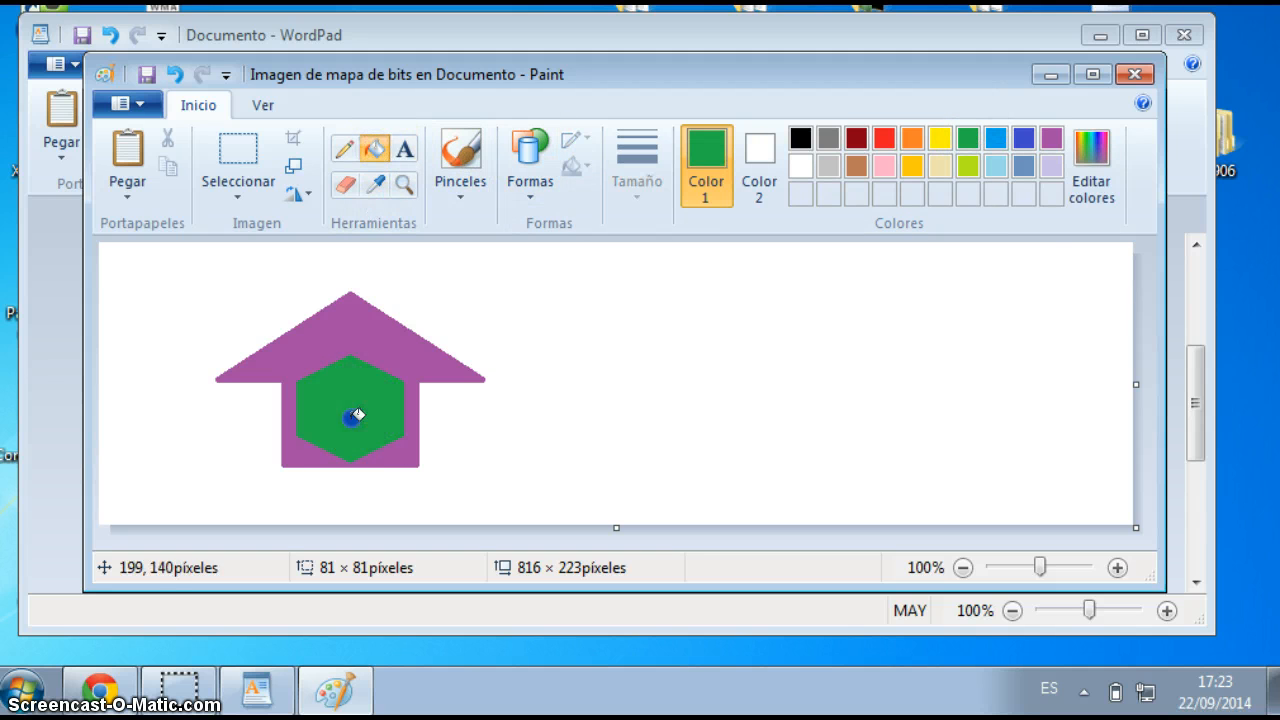
left_click(1134, 74)
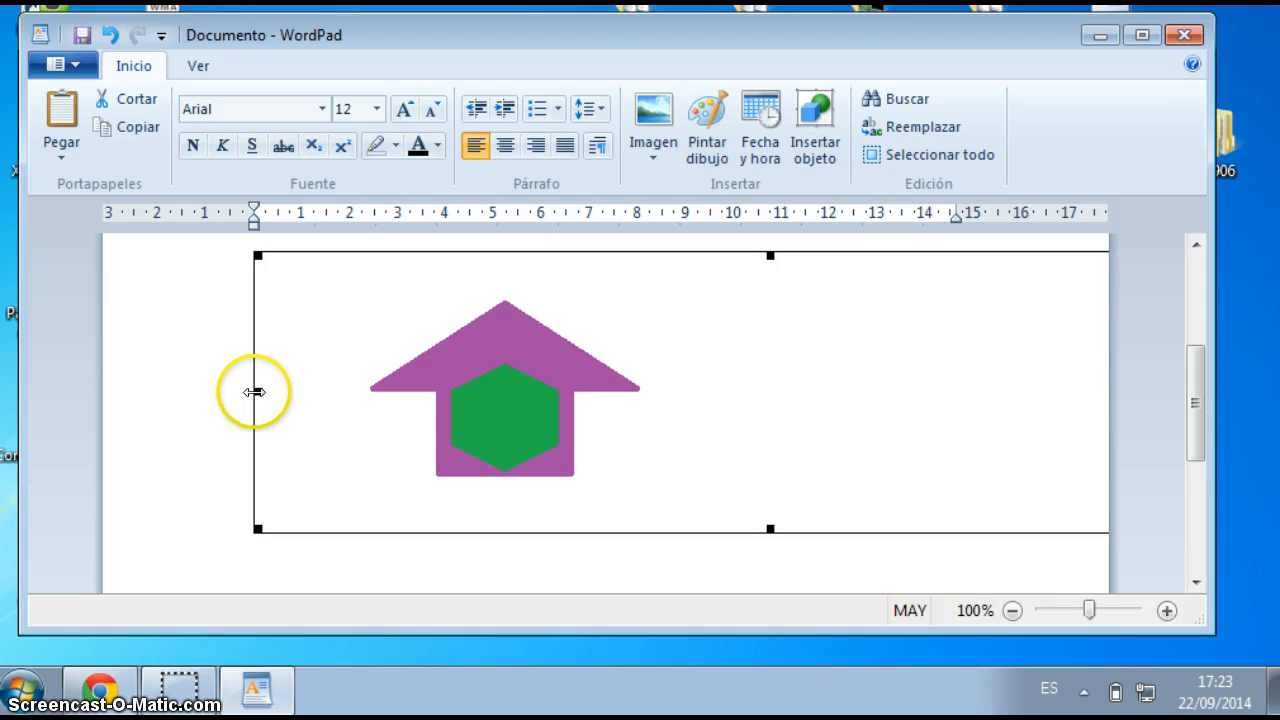
- Narrow the inserted drawing to about 7.6 cm wide, keeping its height
left_click_drag(254, 392, 660, 378)
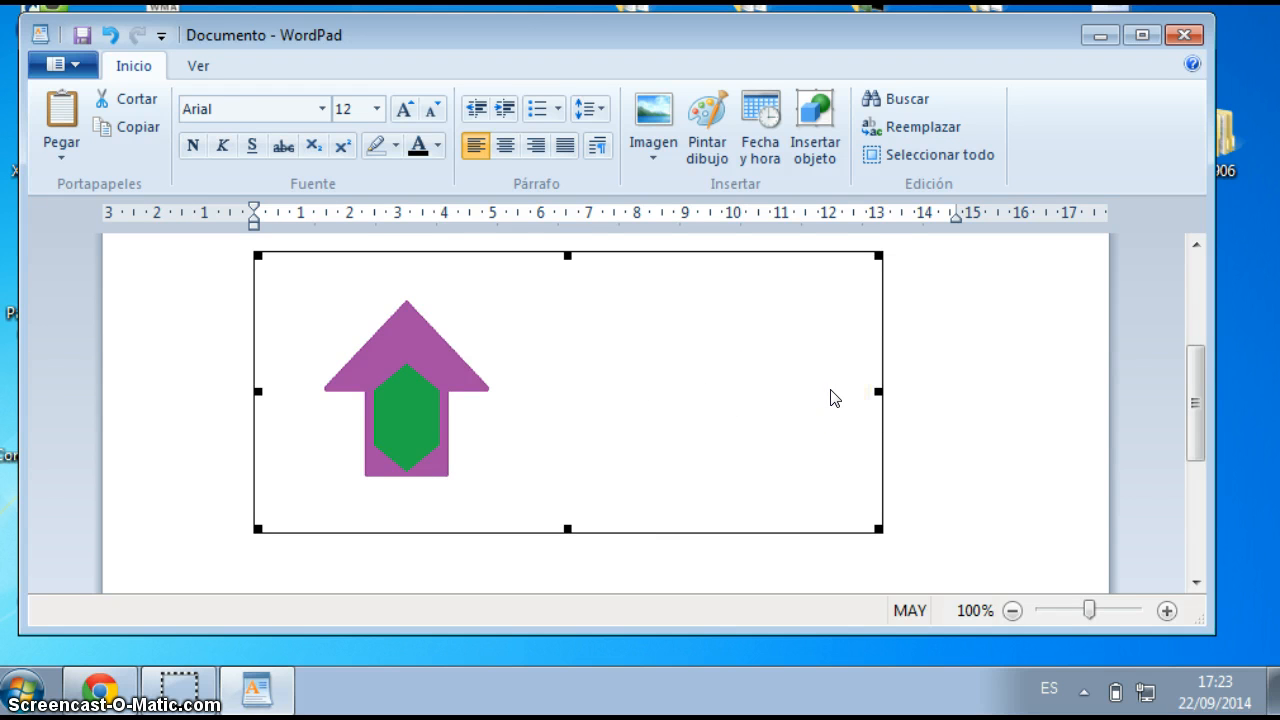
left_click(871, 386)
left_click_drag(878, 389, 616, 412)
left_click(451, 374)
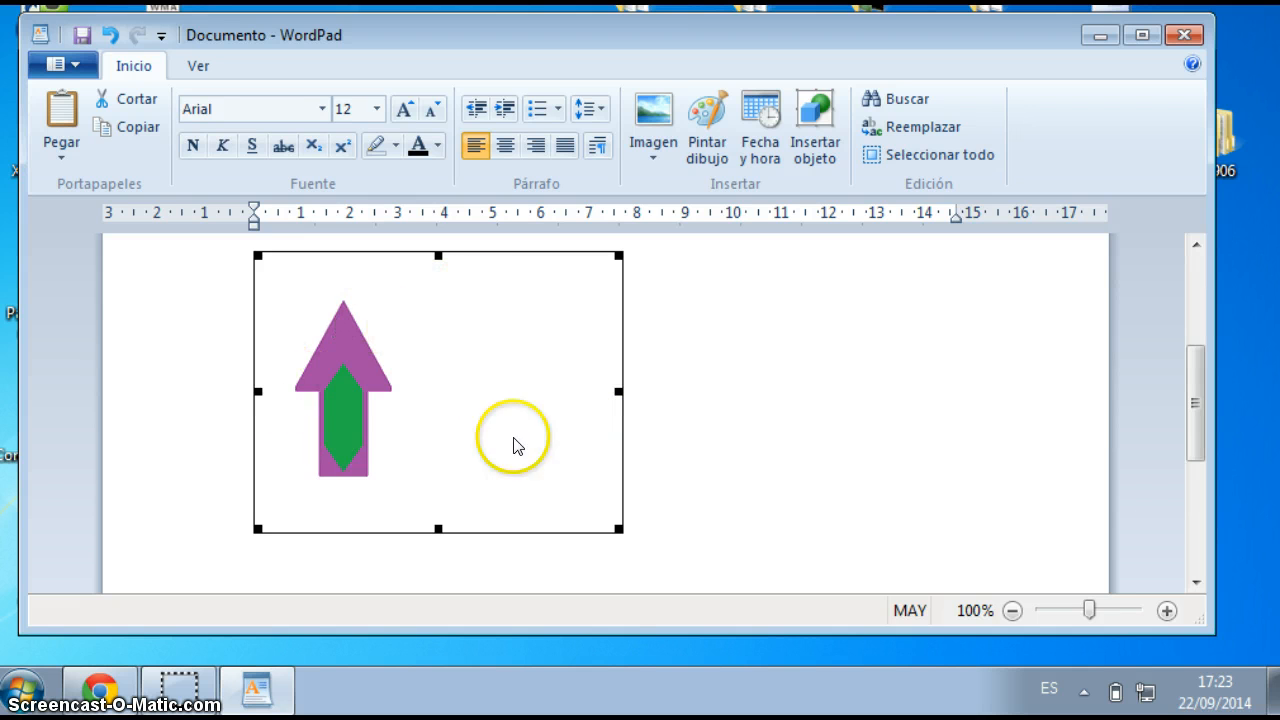
- Try the right, justified and left paragraph alignments on the inserted drawing, and leave it centred
left_click(507, 147)
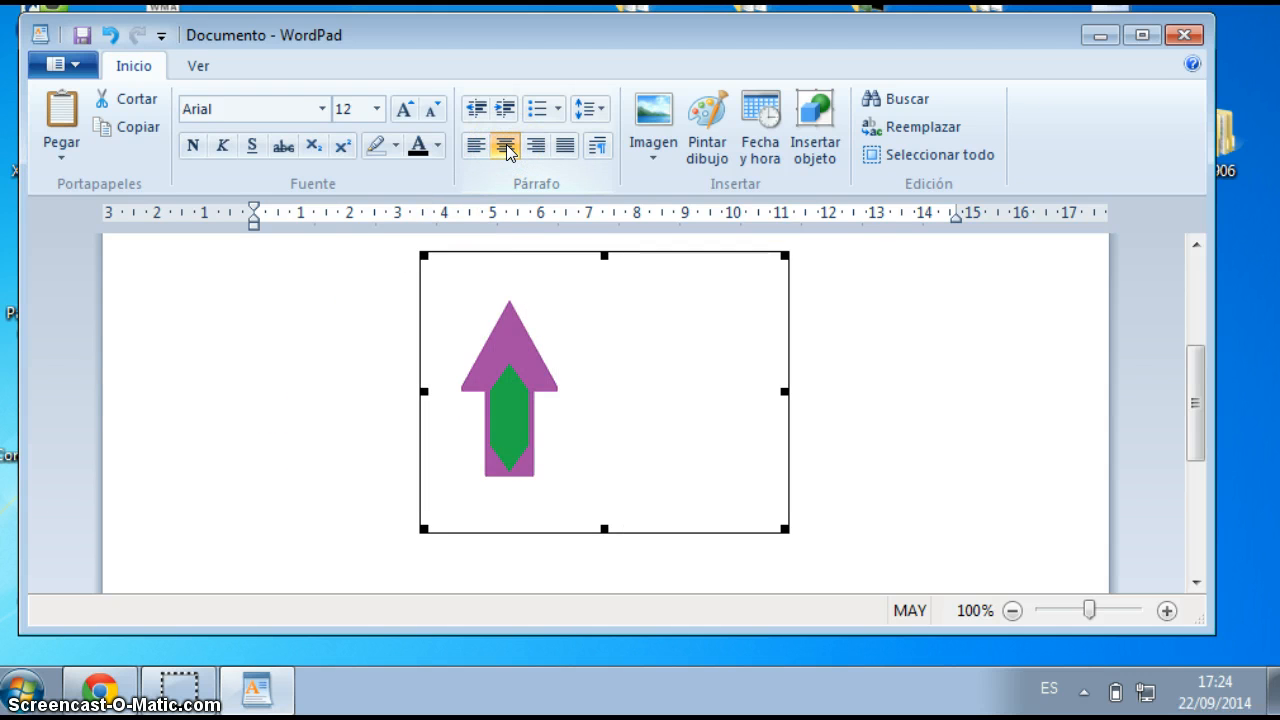
left_click(535, 146)
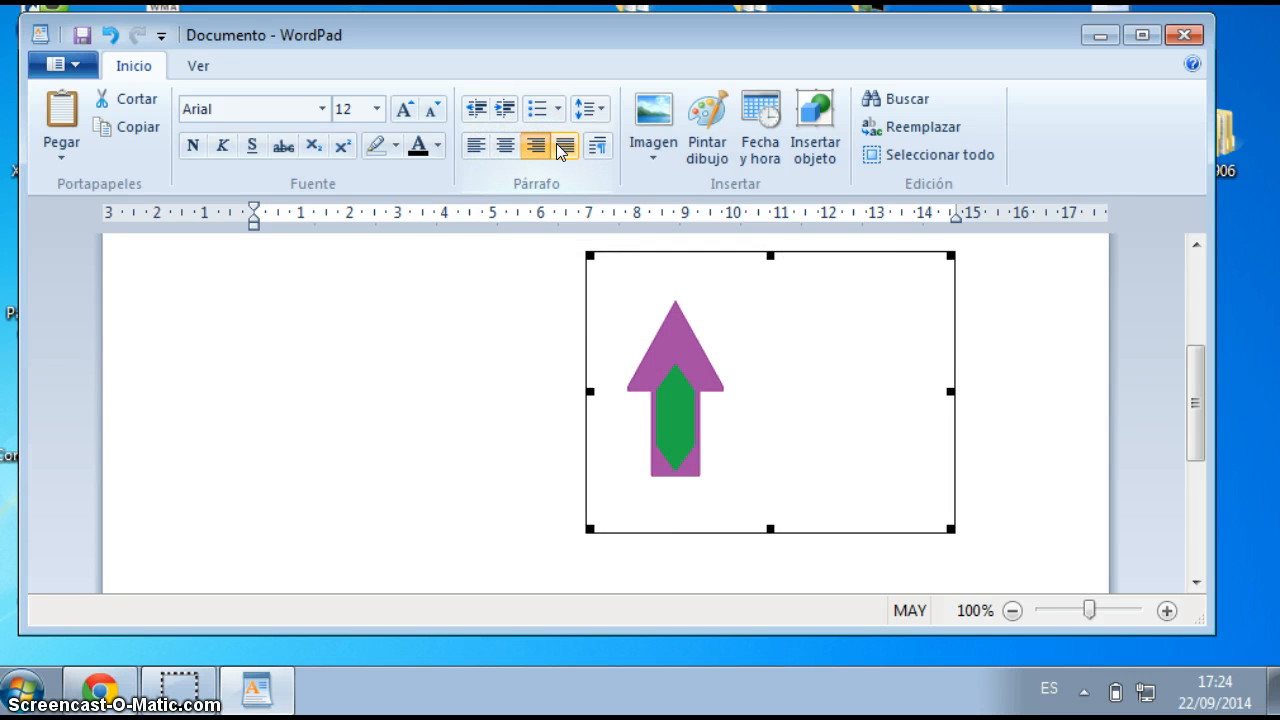
left_click(559, 147)
left_click(505, 147)
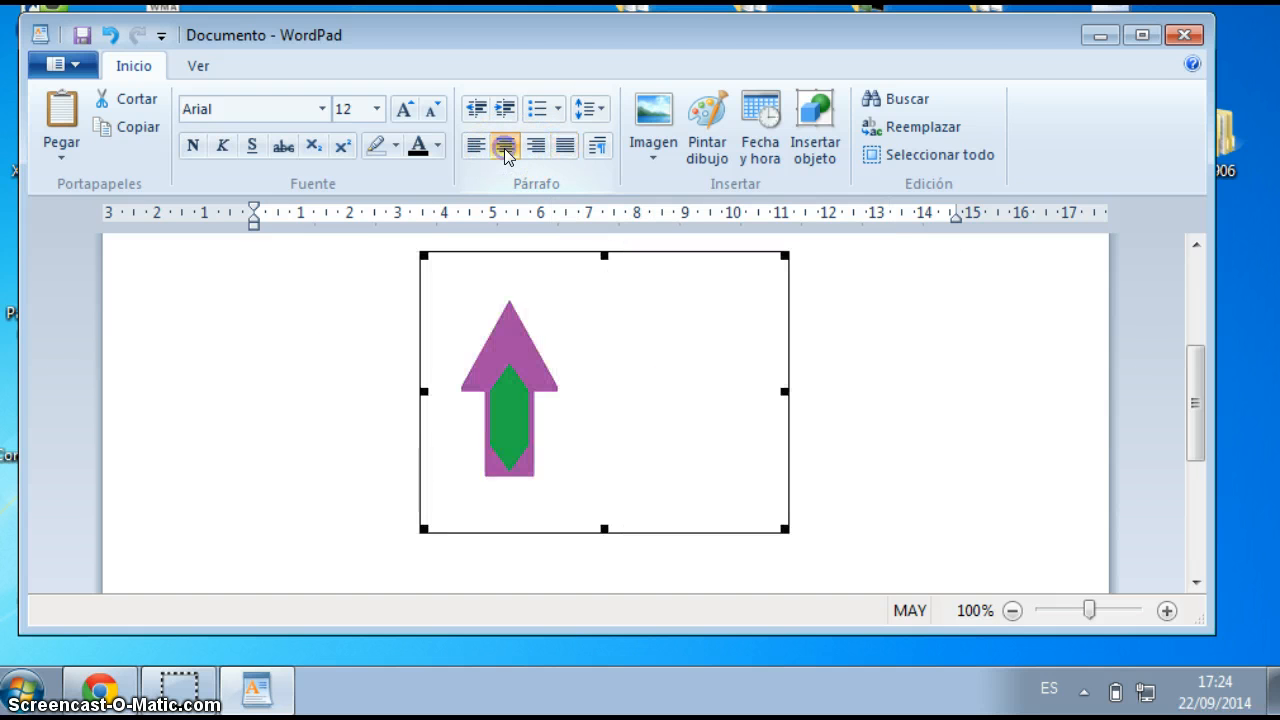
left_click(478, 147)
left_click(502, 147)
- Reopen the inserted drawing in Paint and draw a rounded rectangular callout about 147 × 68 pixels with a black outline over the arrow and hexagon
double_click(552, 393)
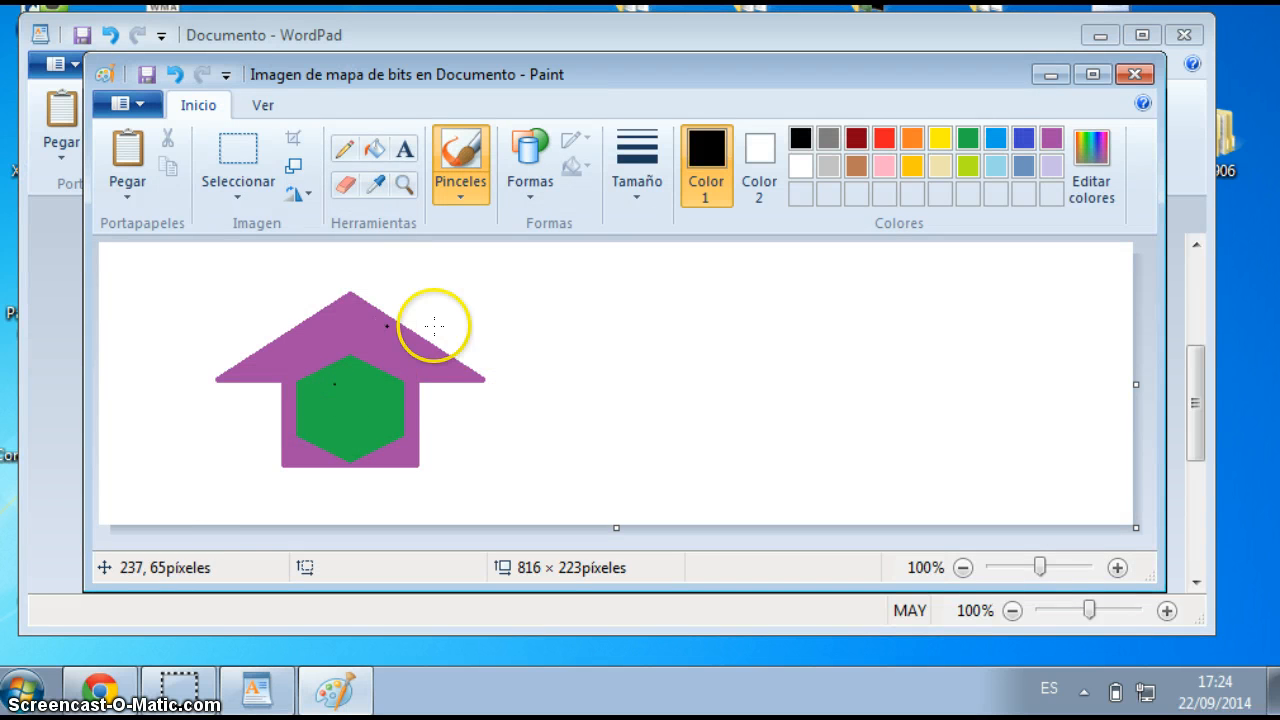
left_click(530, 188)
left_click(619, 276)
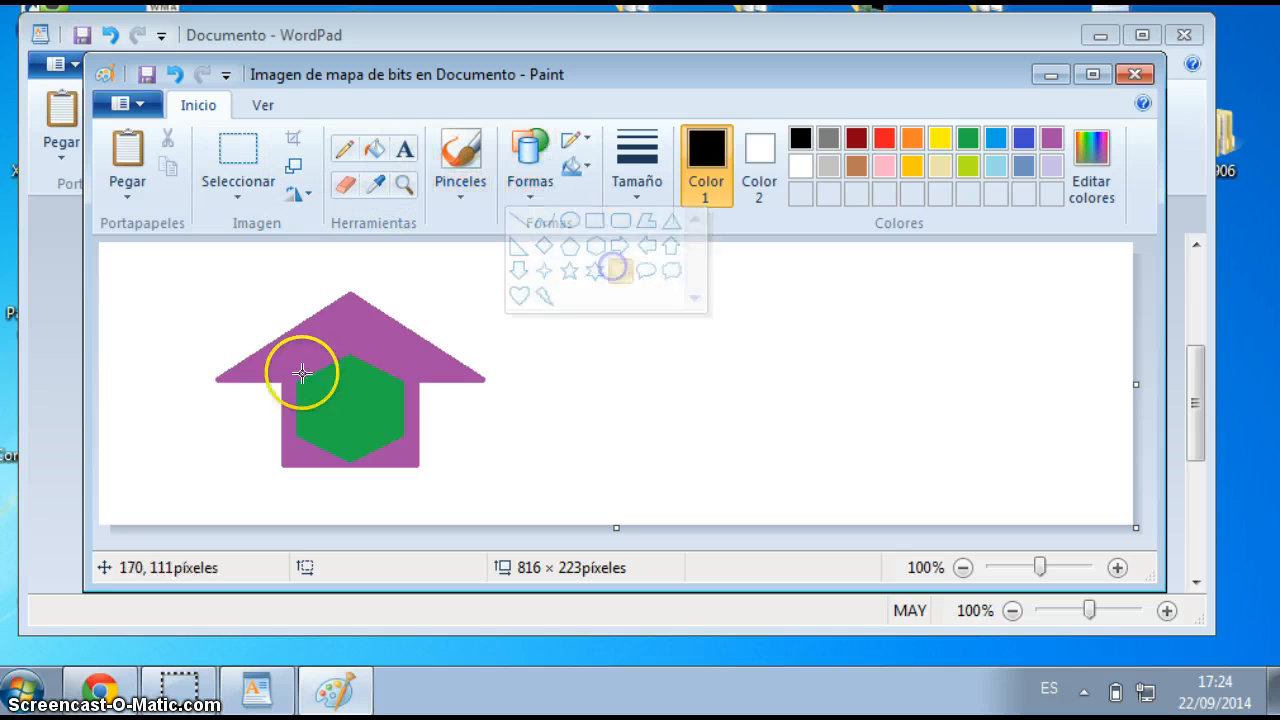
left_click_drag(283, 347, 468, 432)
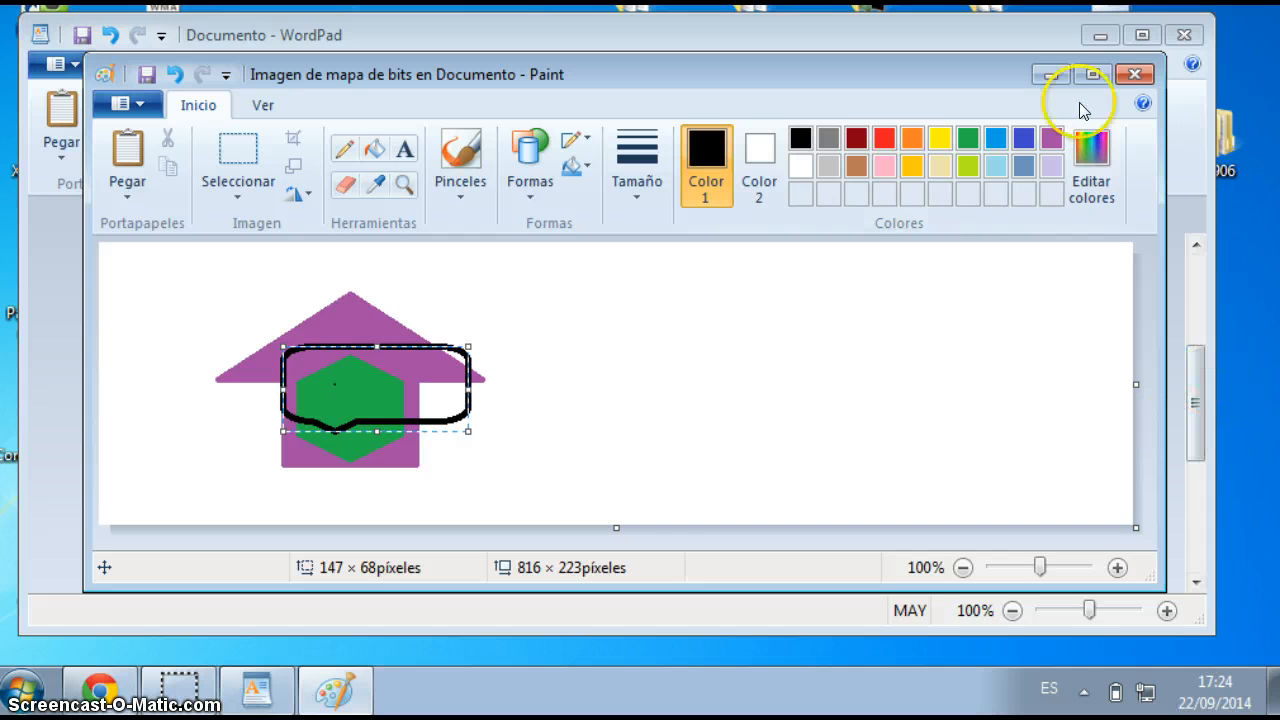
- Switch between the WordPad document and the Paint drawing to compare them, and close Paint to return to the document
left_click(253, 703)
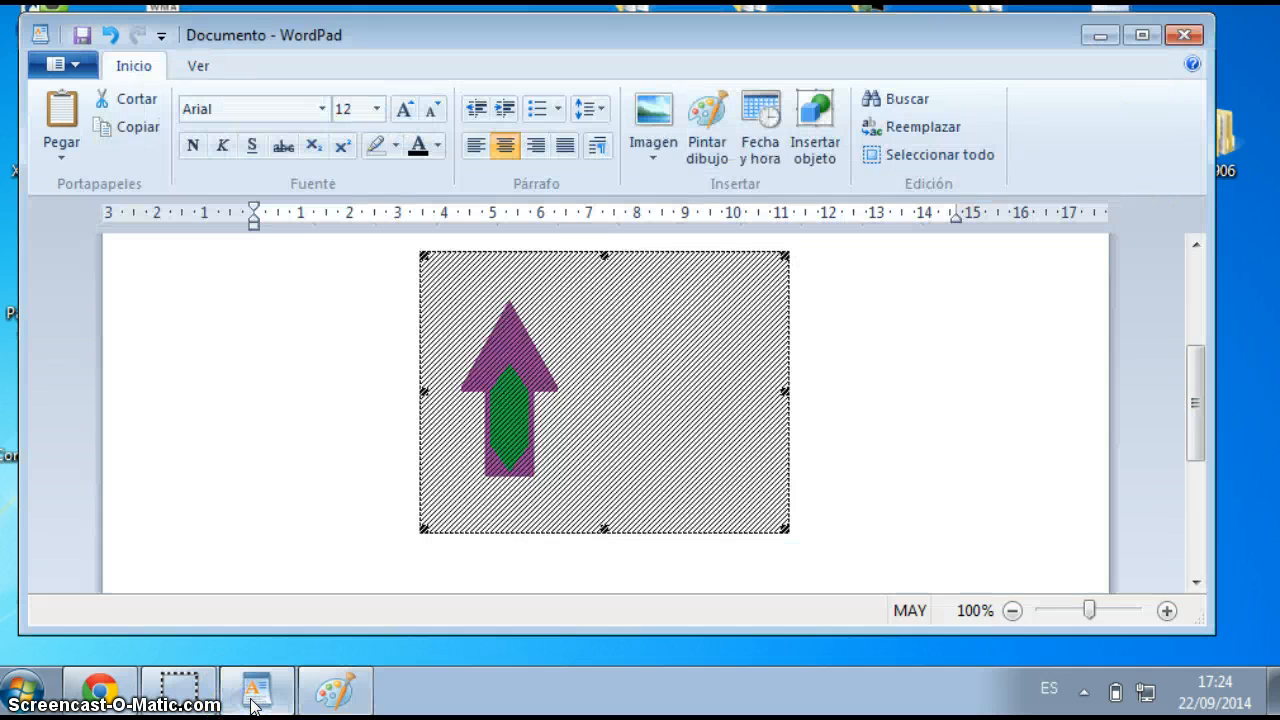
left_click(345, 704)
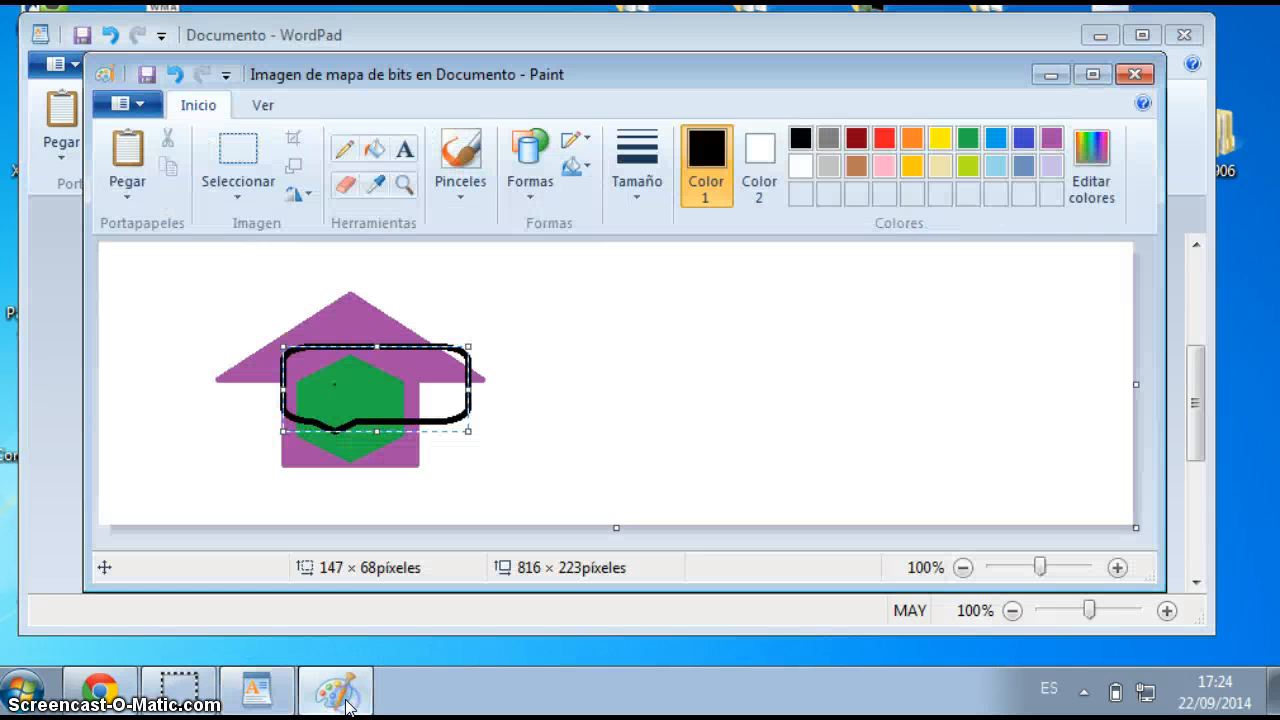
left_click(256, 690)
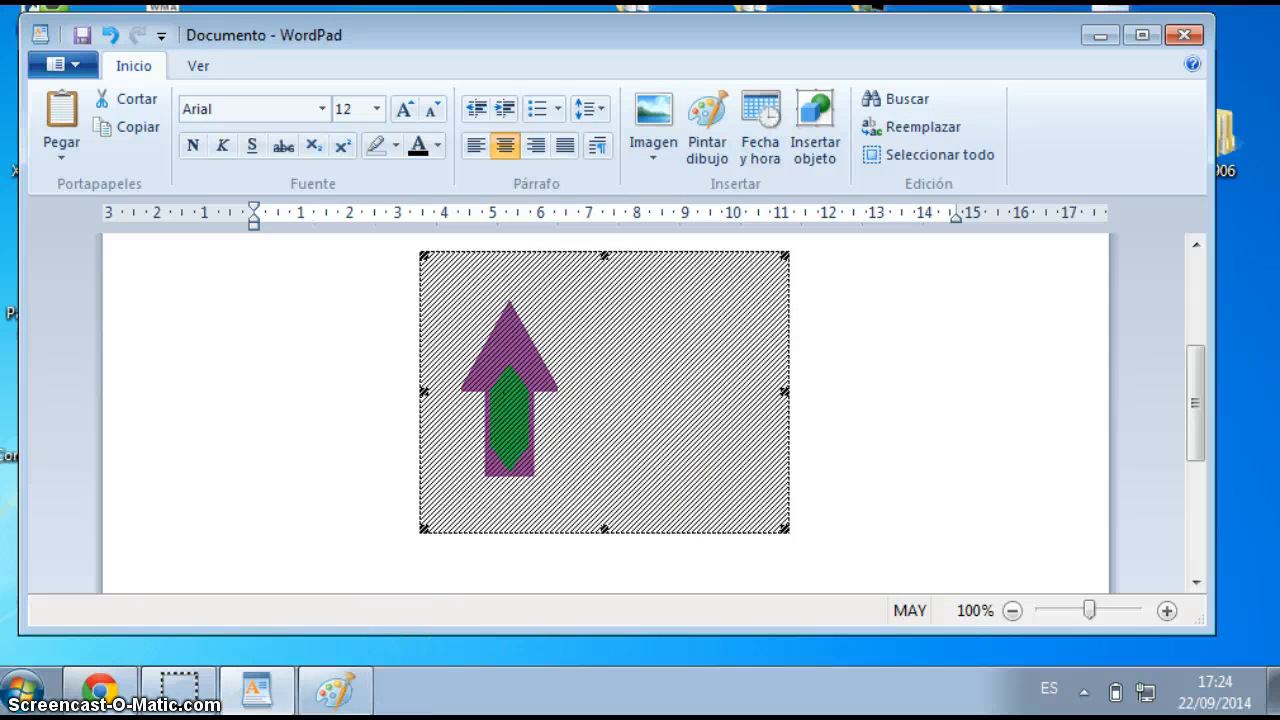
left_click(340, 697)
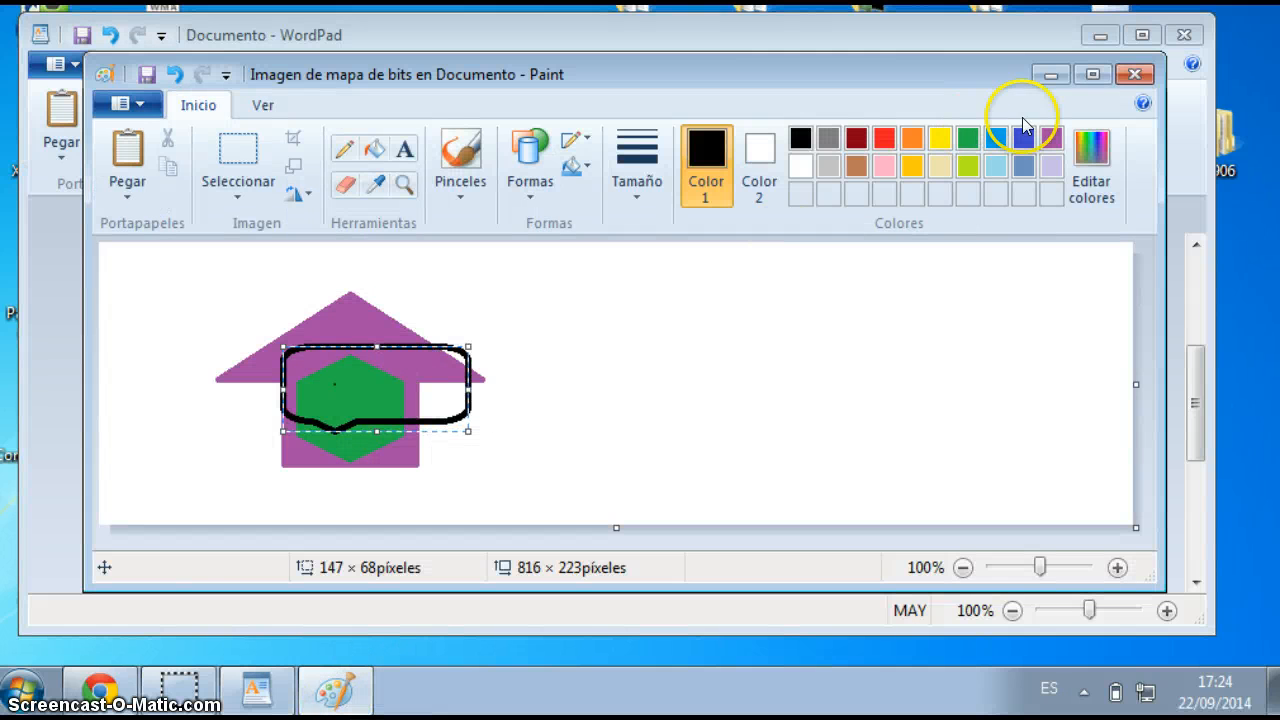
left_click(1136, 75)
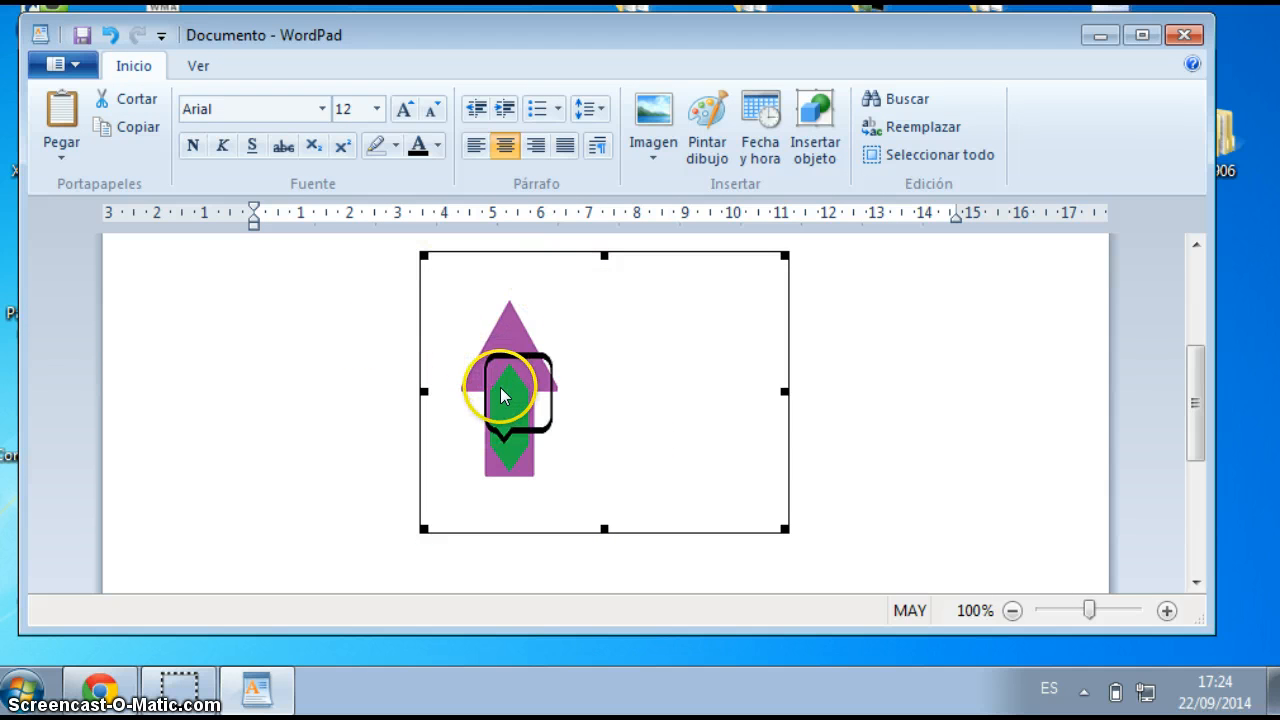
- Delete the inserted arrow drawing from the document
left_click_drag(1203, 432, 1195, 517)
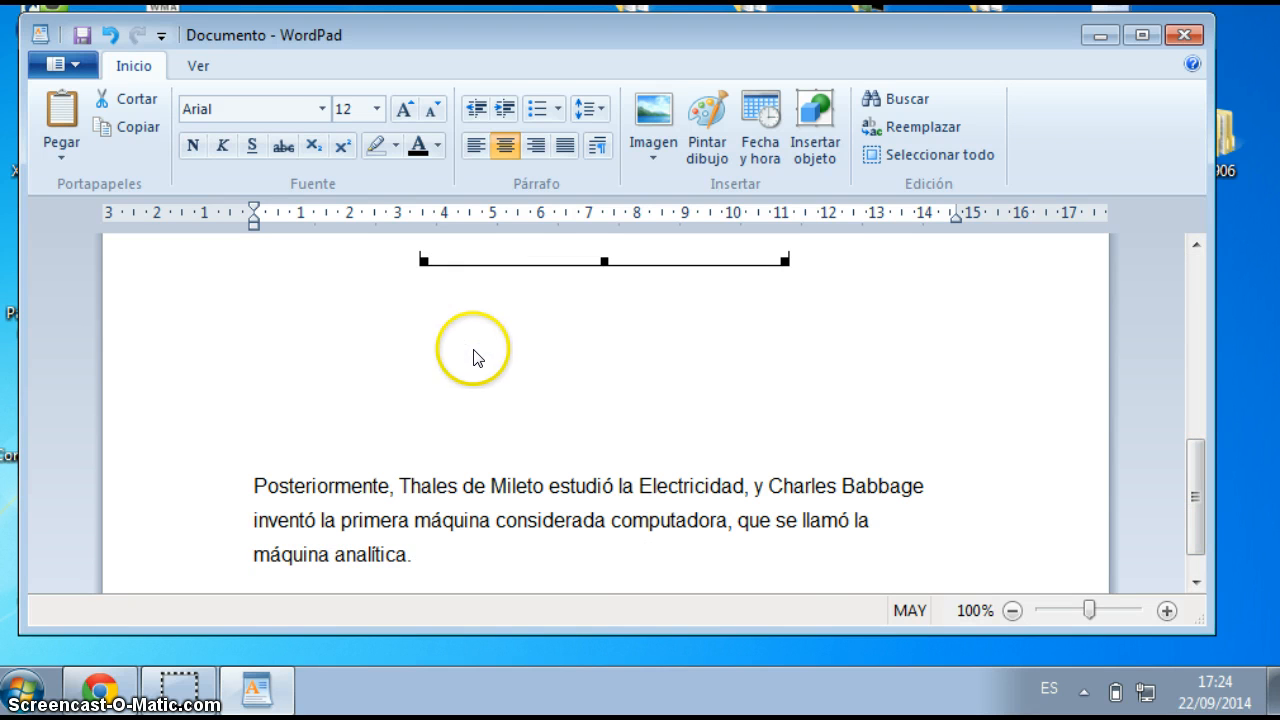
left_click(409, 375)
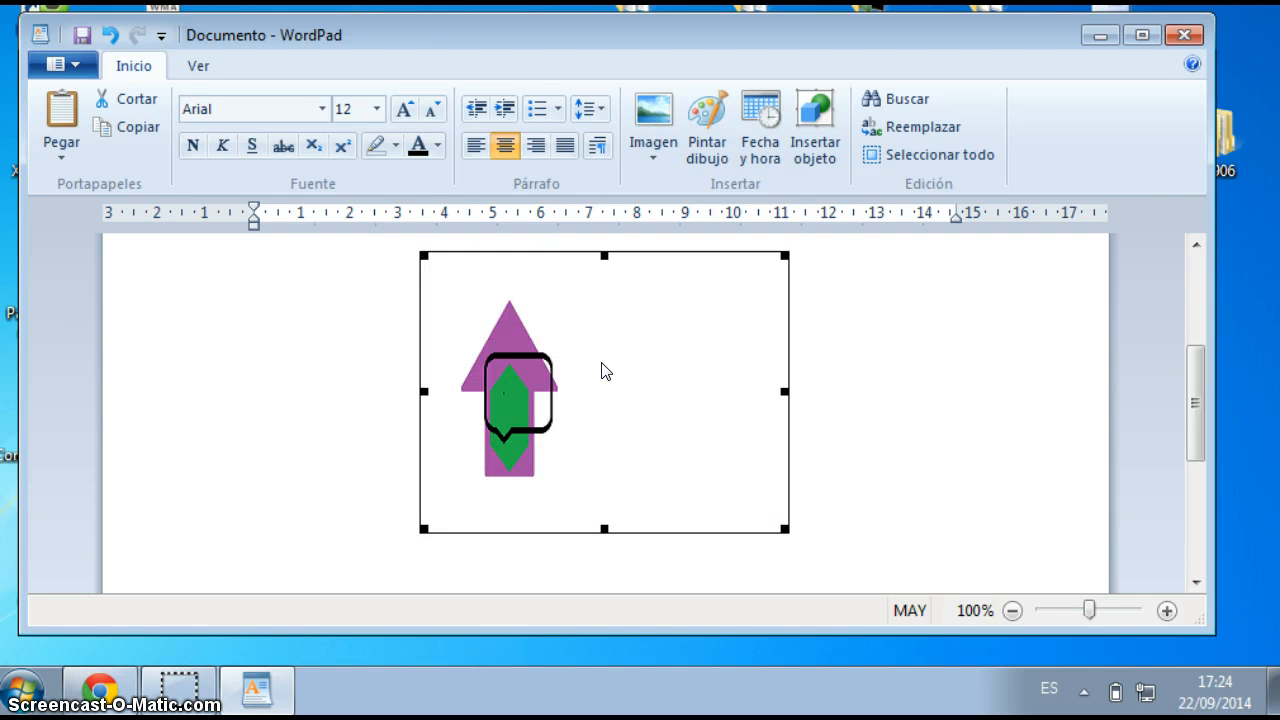
key("Delete")
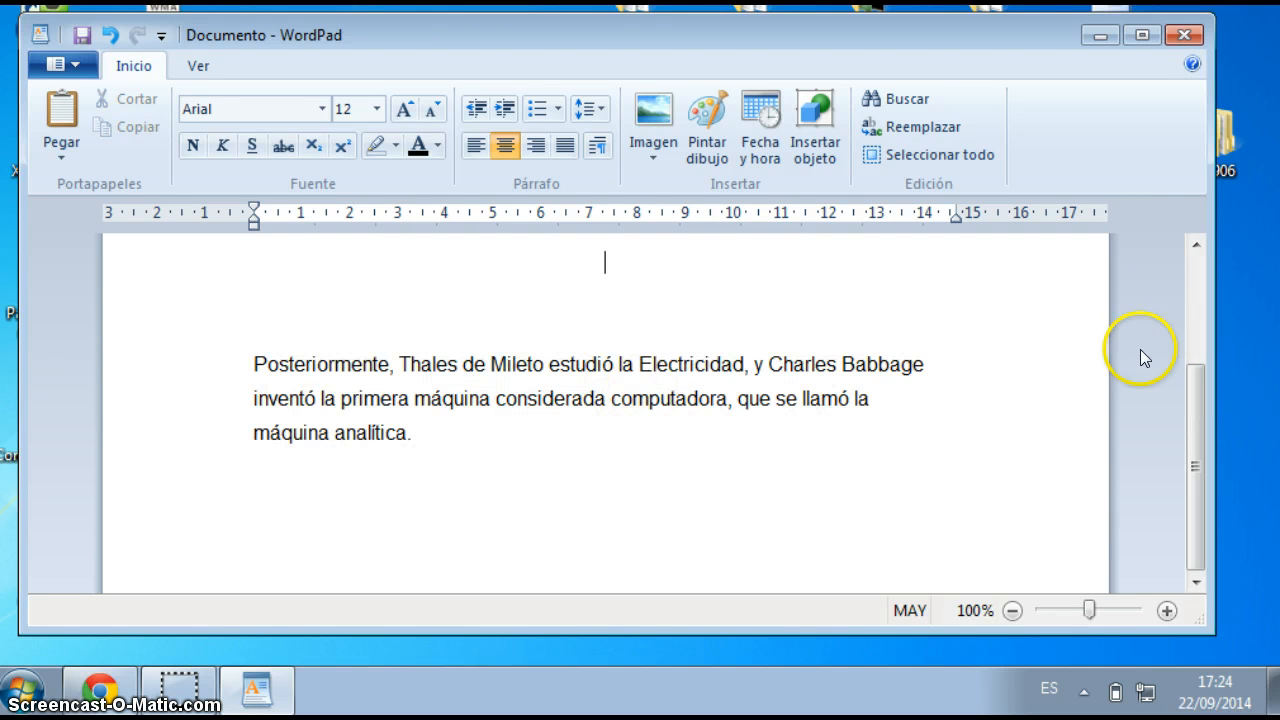
- Remove the extra blank lines between the expression X³ + 15 and the paragraph beginning with Posteriormente
left_click_drag(1200, 455, 1196, 423)
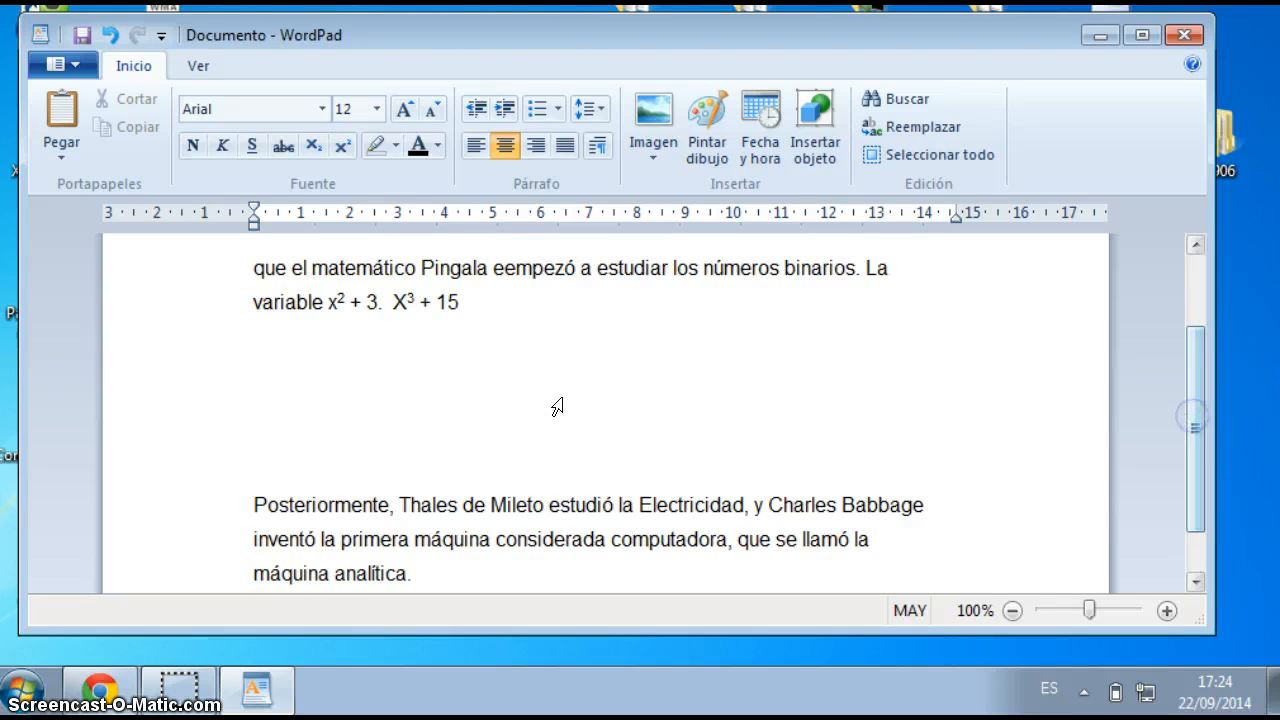
left_click(510, 345)
key("Delete")
key("Delete")
key("Delete")
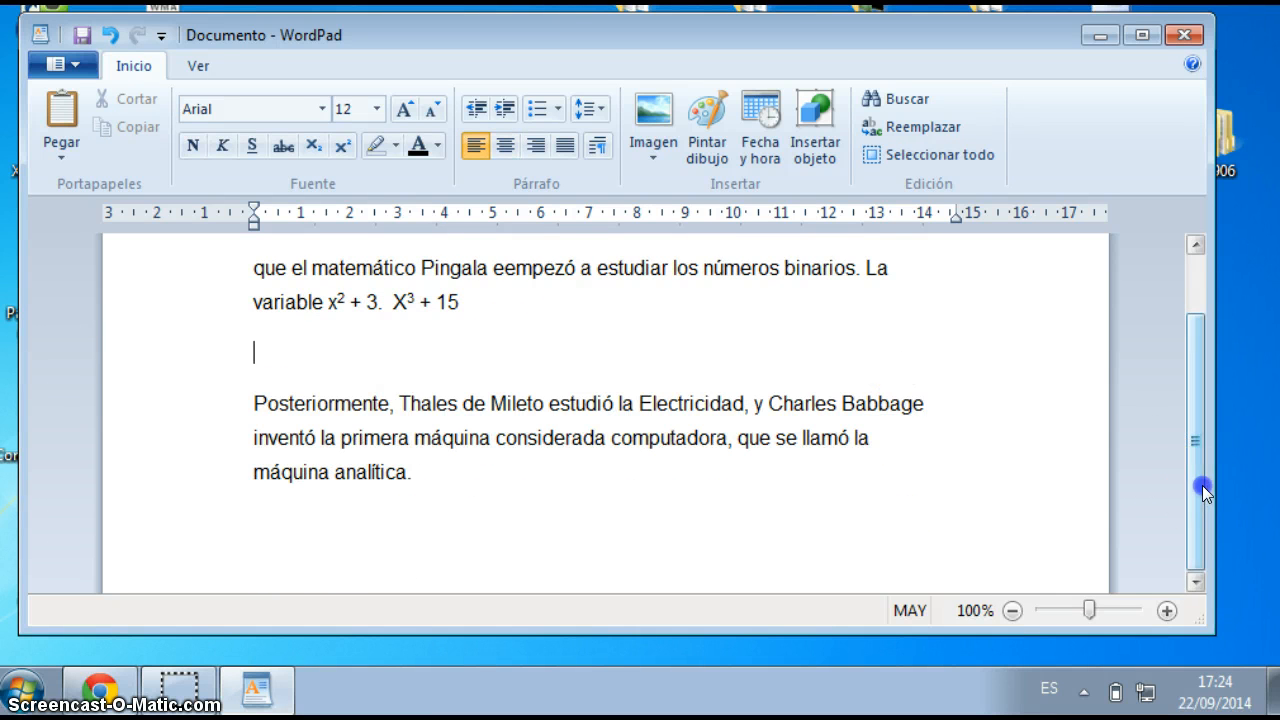
- Delete the sample text "La variable x² + 3. X³ + 15" from the end of the first paragraph
left_click_drag(1202, 485, 1202, 433)
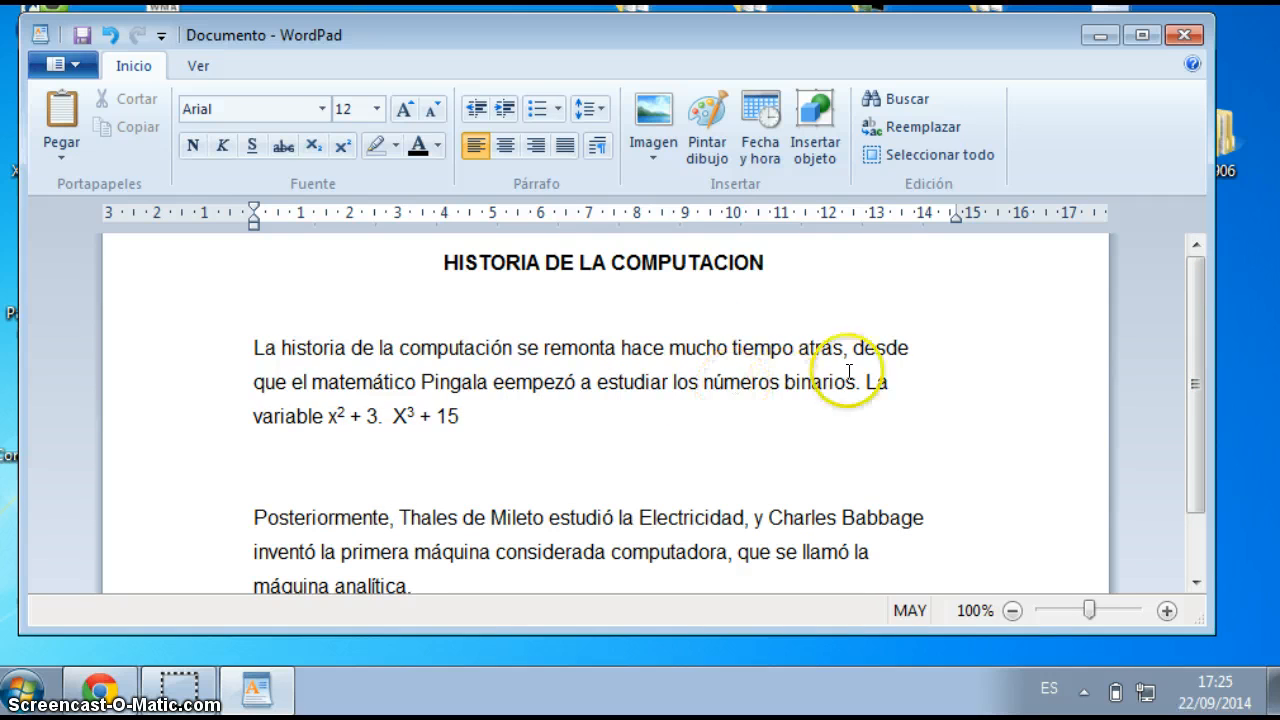
left_click_drag(865, 378, 906, 410)
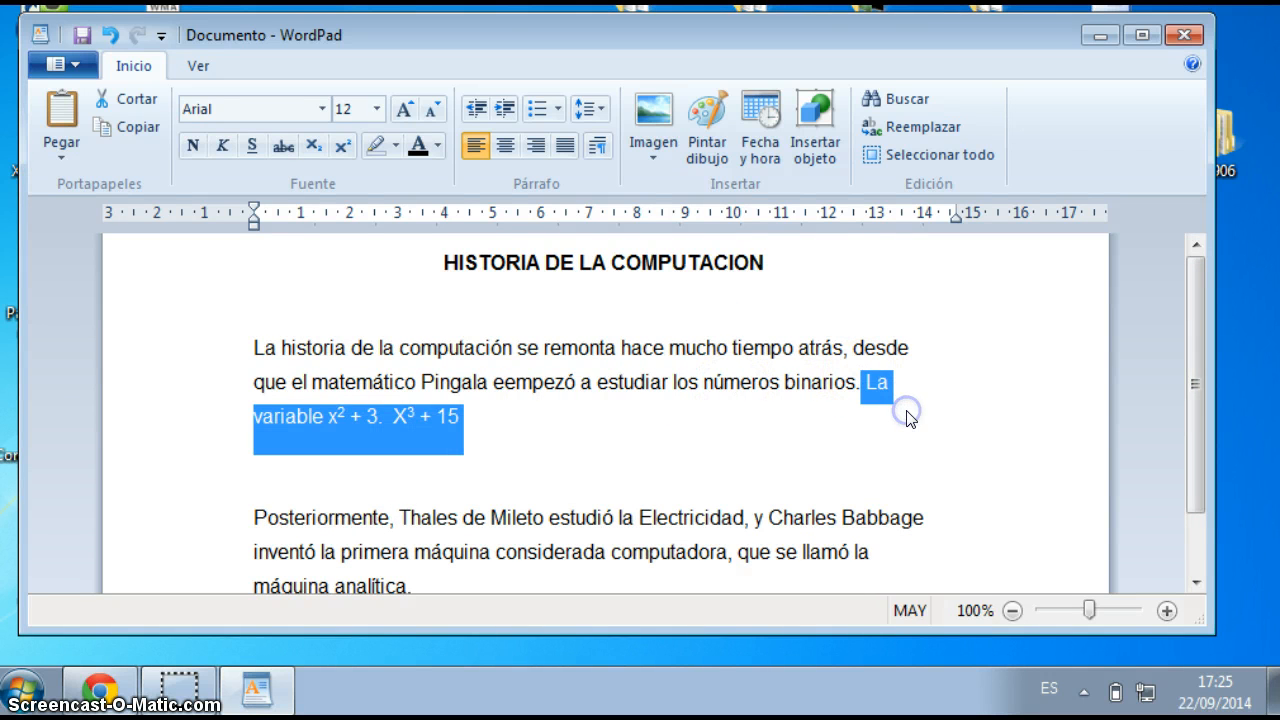
key("Delete")
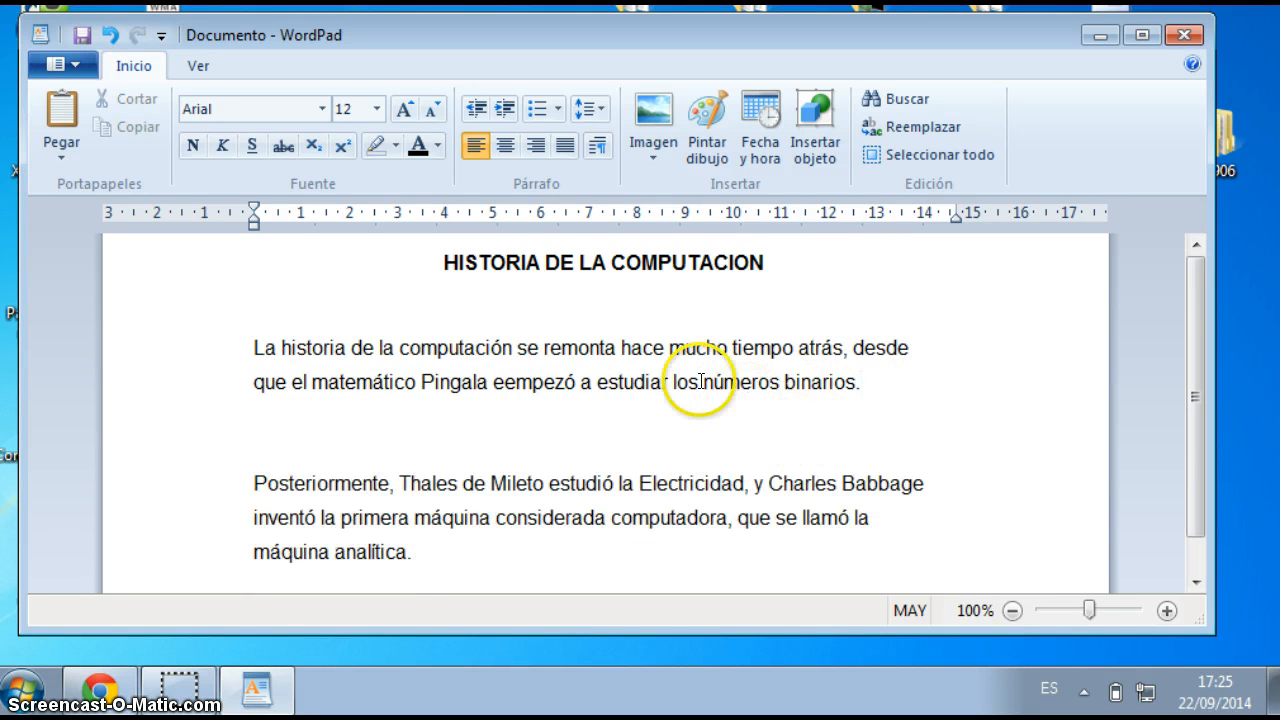